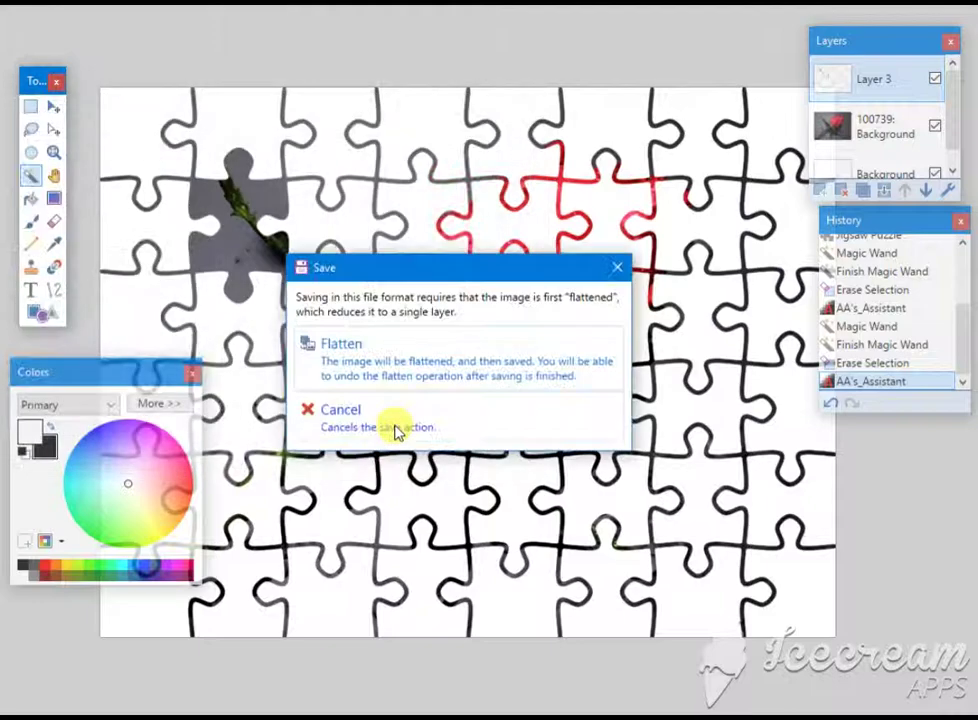
Flatten the image to complete the save, then undo the flatten and make Layer 3 active again
click(402, 368)
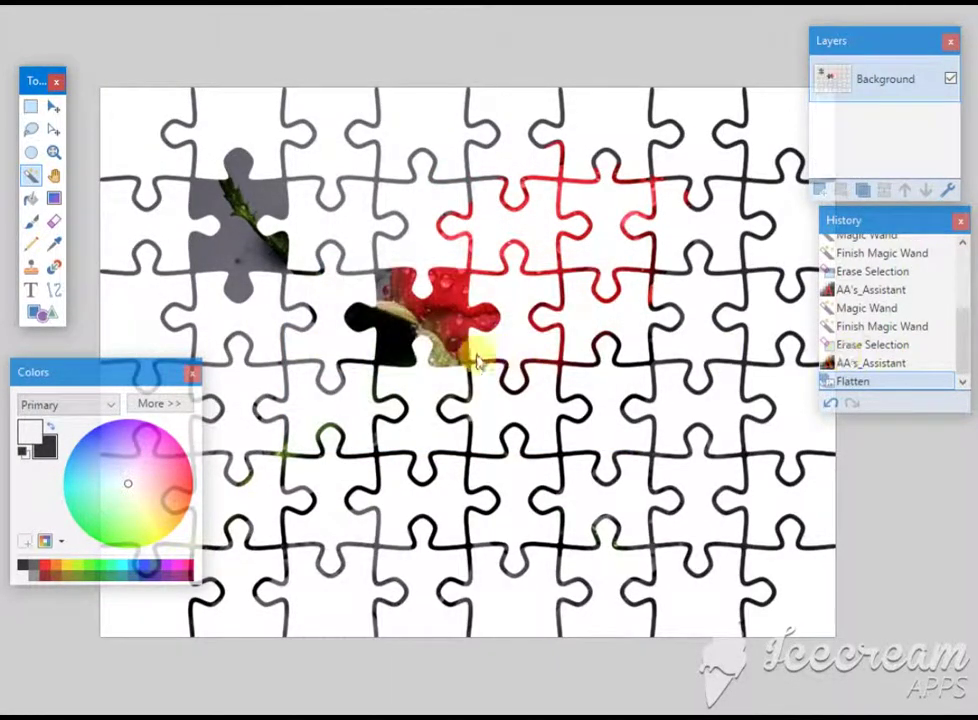
click(833, 405)
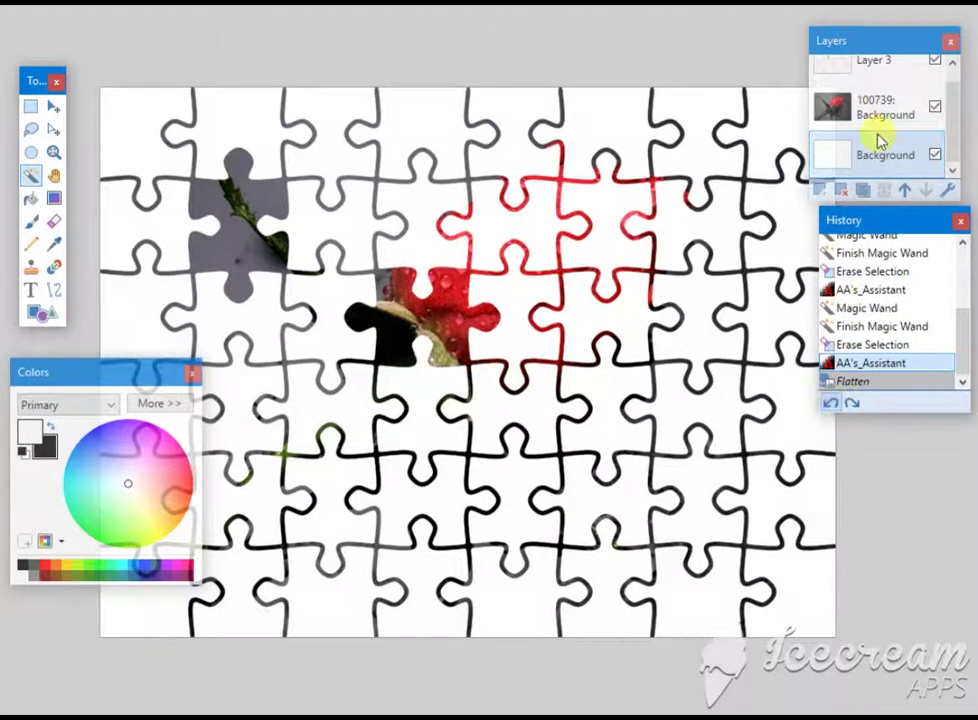
click(884, 66)
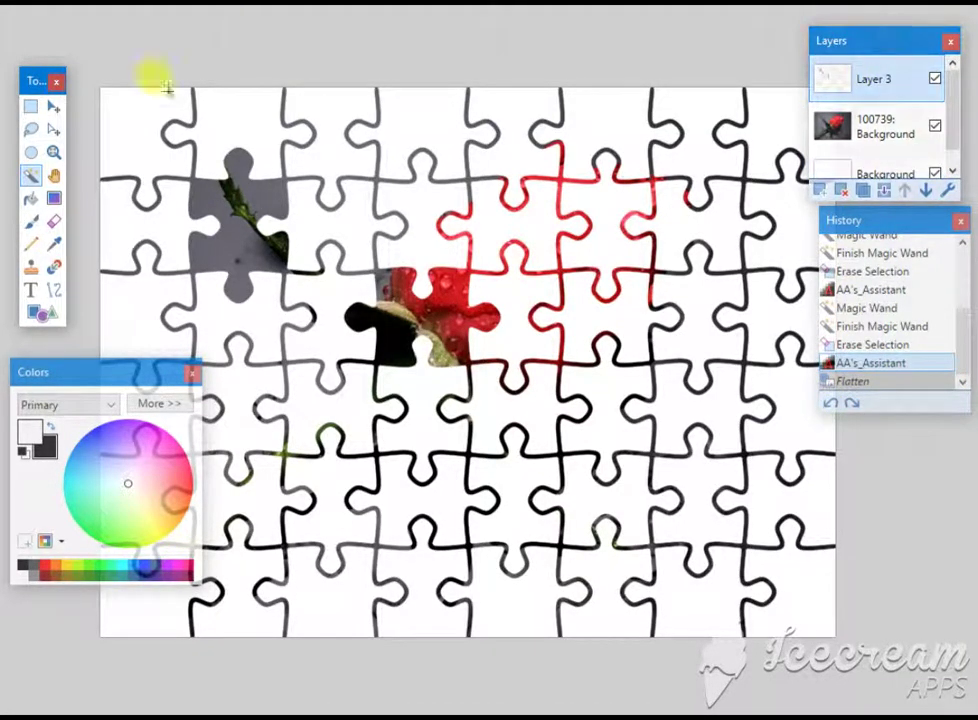
Select the white puzzle piece in the fourth row, third column with the Magic Wand and erase it from Layer 3
click(35, 176)
click(311, 402)
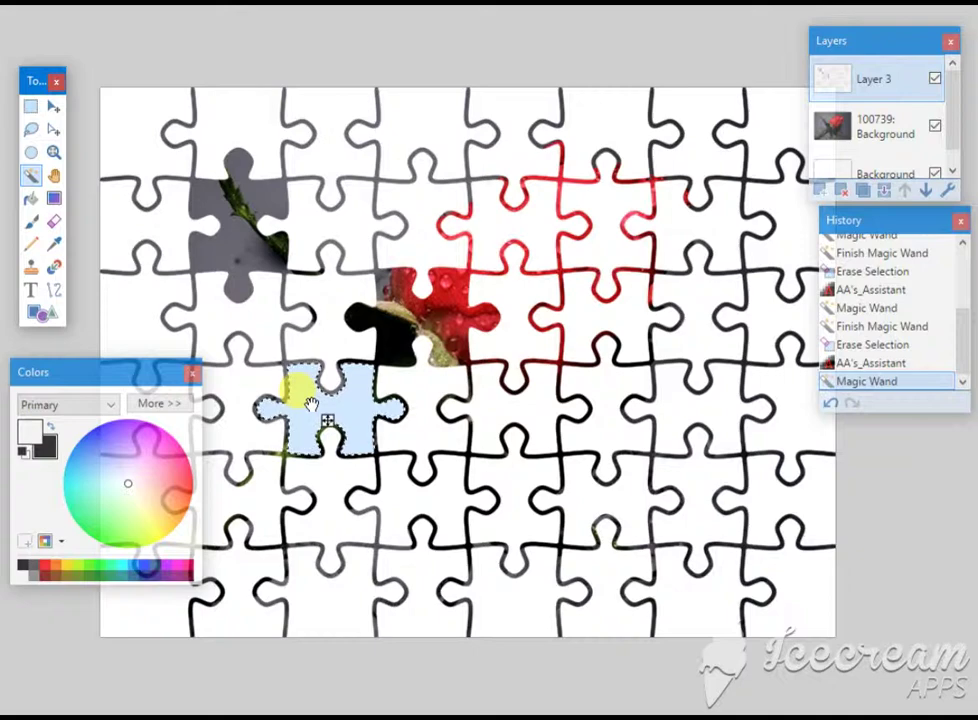
key(Delete)
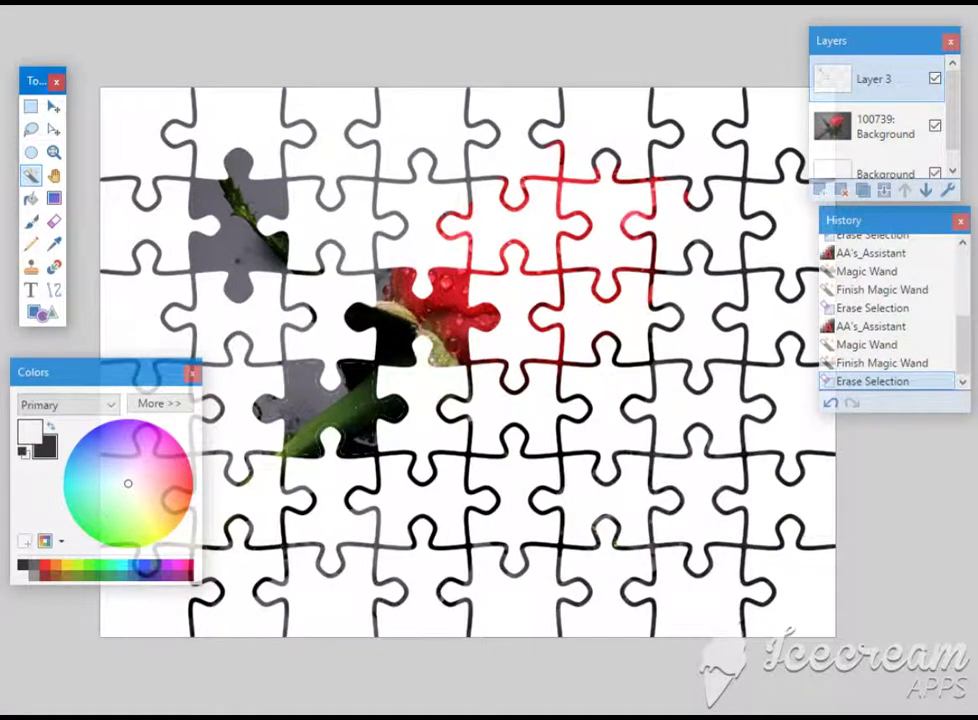
Smooth the newly erased fourth-row piece's edges with AA's Assistant, using softened edges, sharpness 2.00, gamma 2.00 and offset 1.00
click(25, 4)
mouse_move(25, 37)
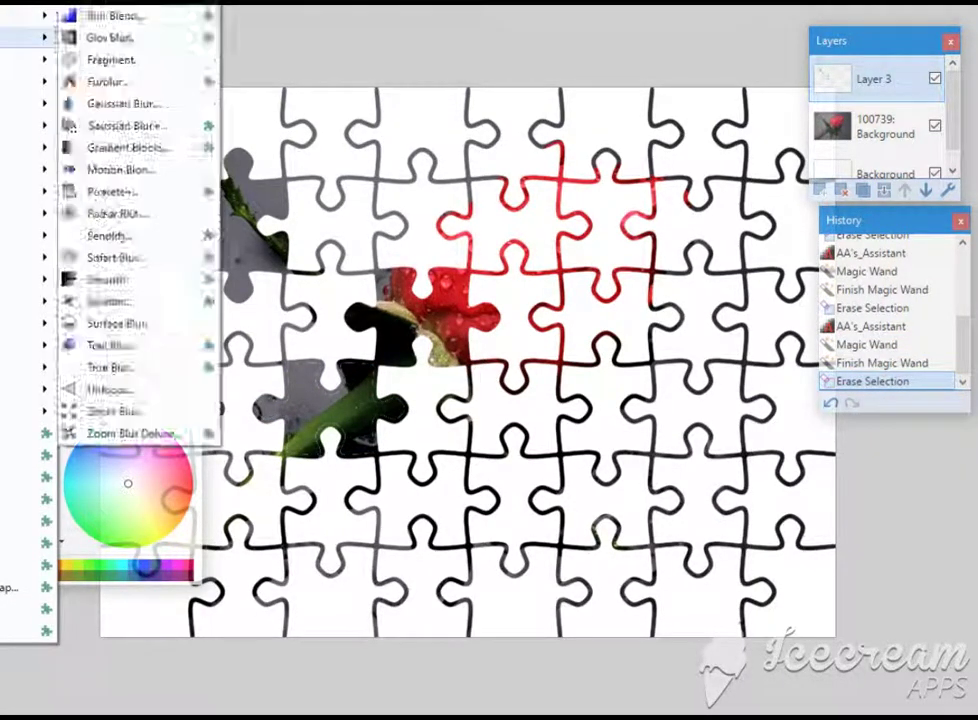
mouse_move(30, 213)
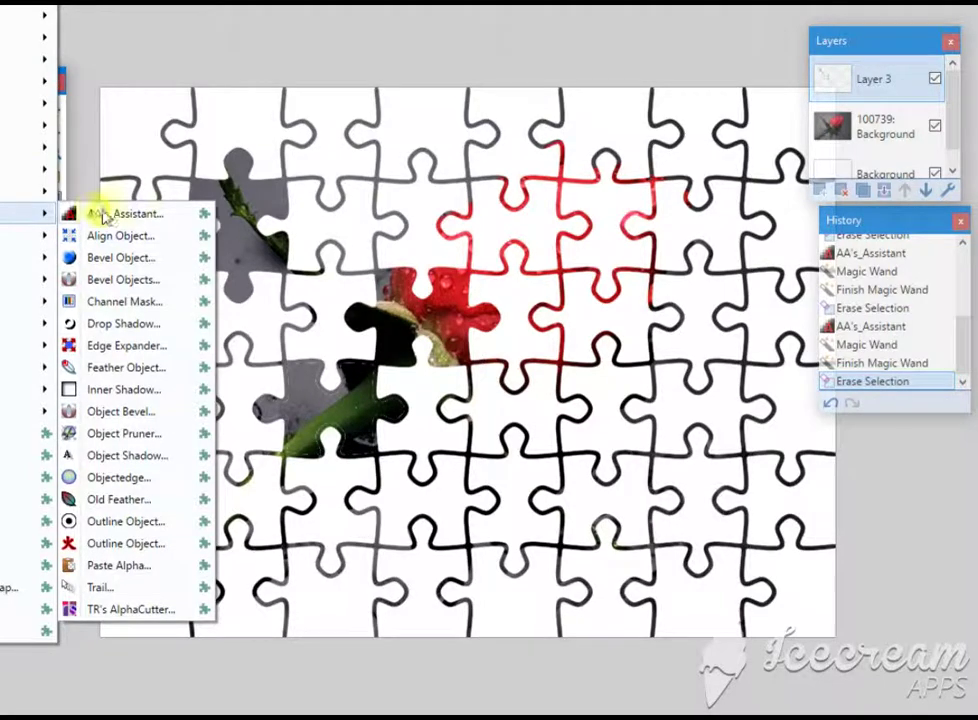
click(127, 214)
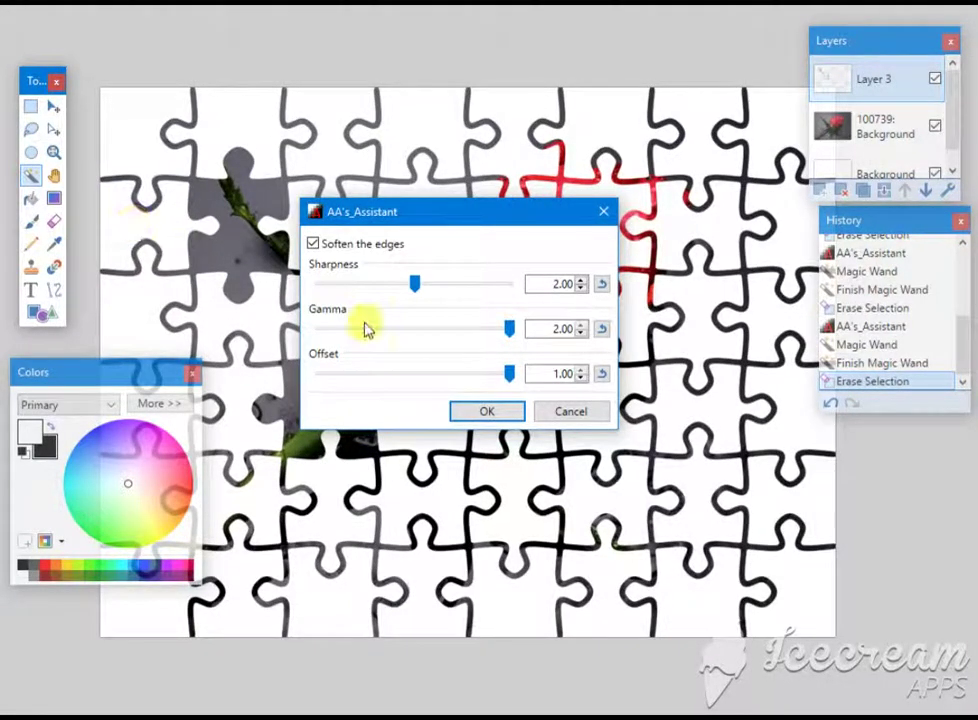
click(502, 412)
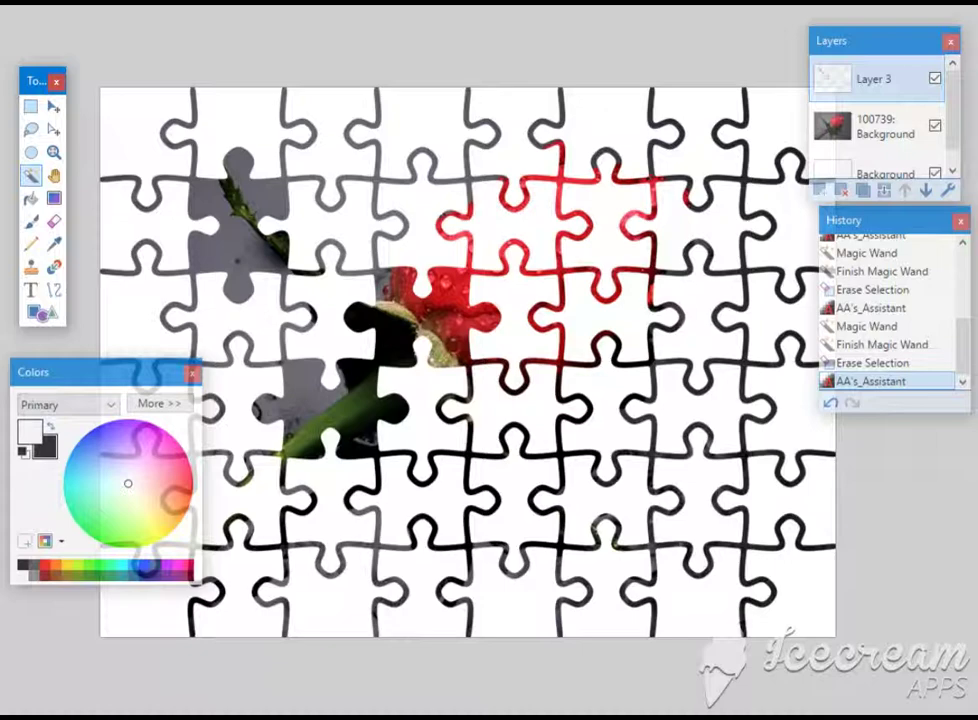
Save a flattened copy of the image in PNG format as 3.png, using Auto-detect bit depth
key(ctrl+shift+s)
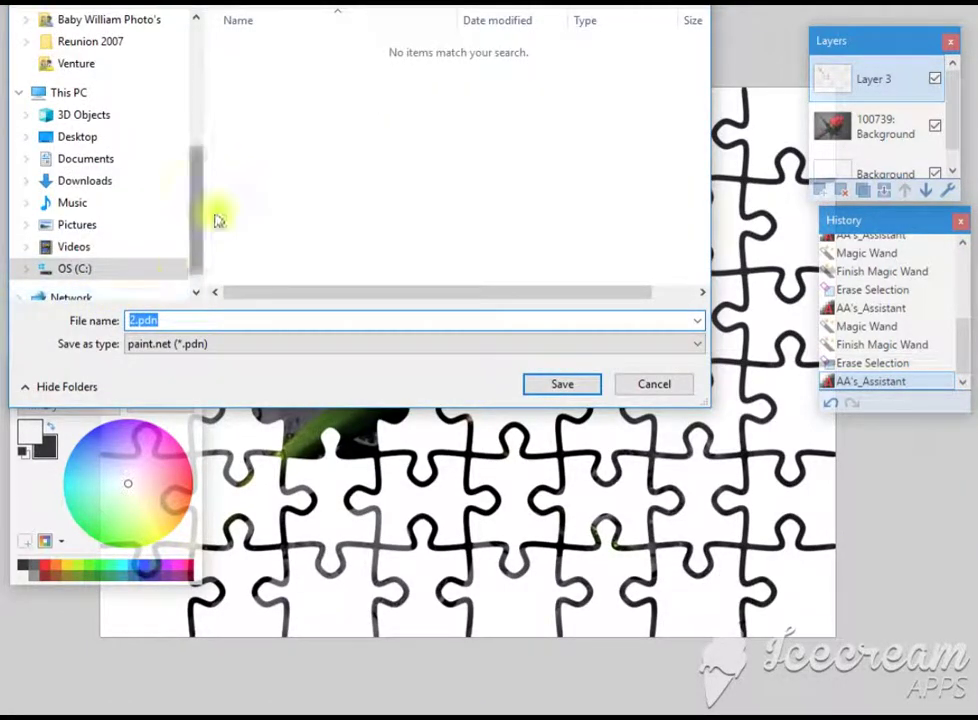
click(700, 2)
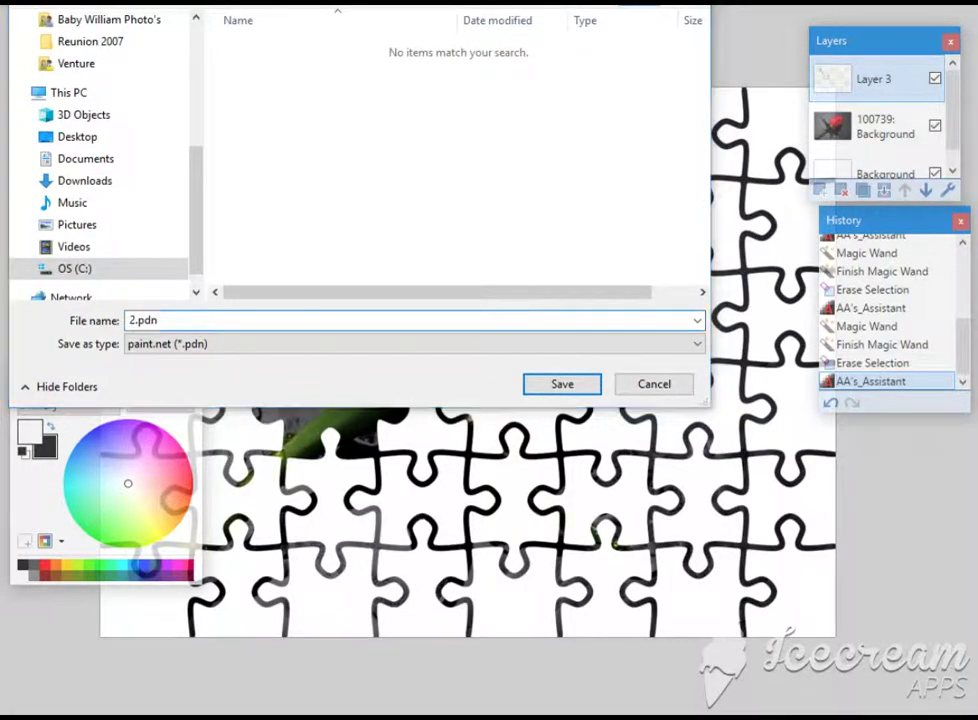
click(713, 67)
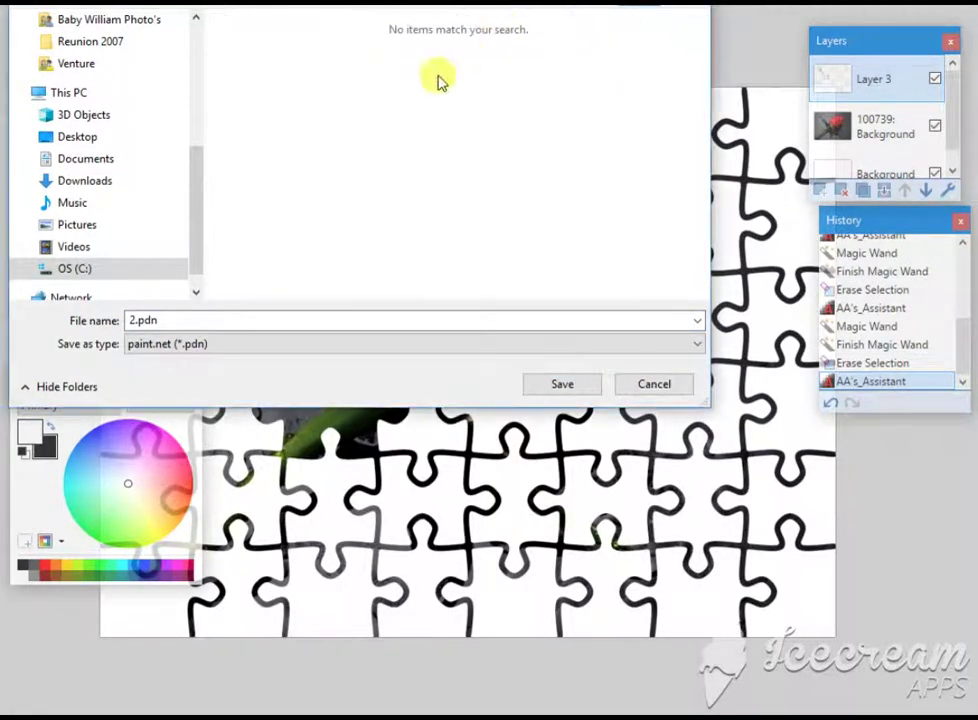
click(244, 345)
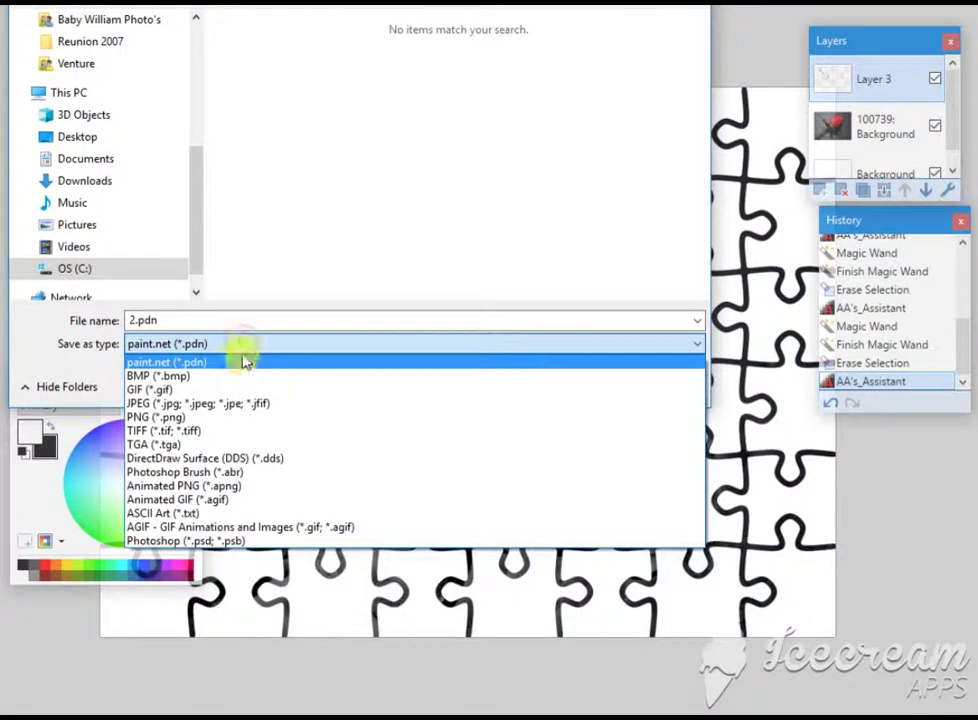
click(244, 421)
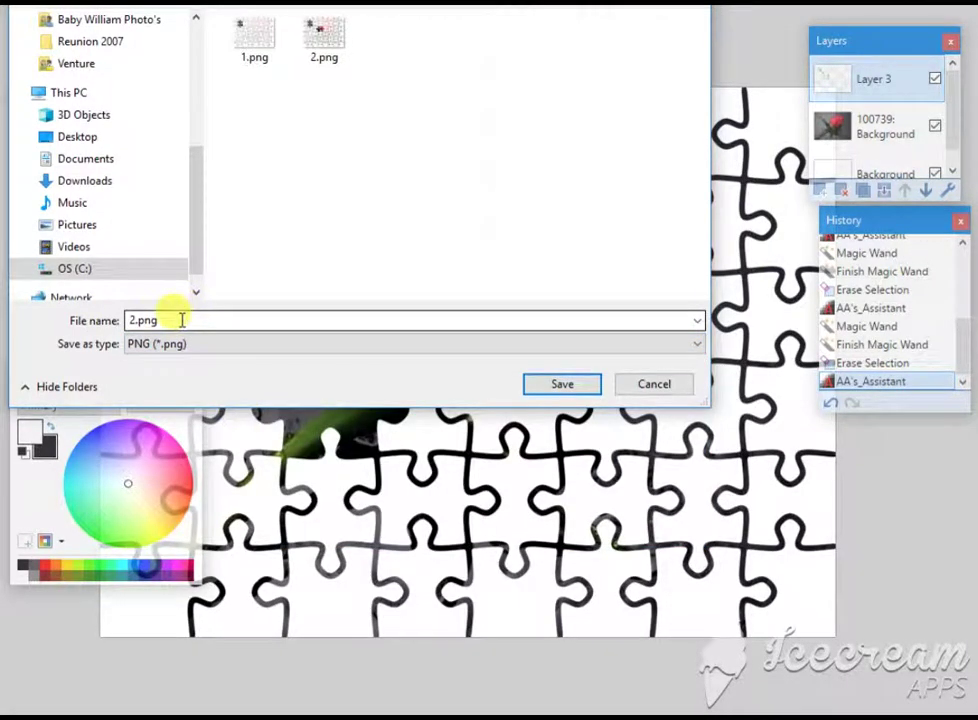
double_click(165, 318)
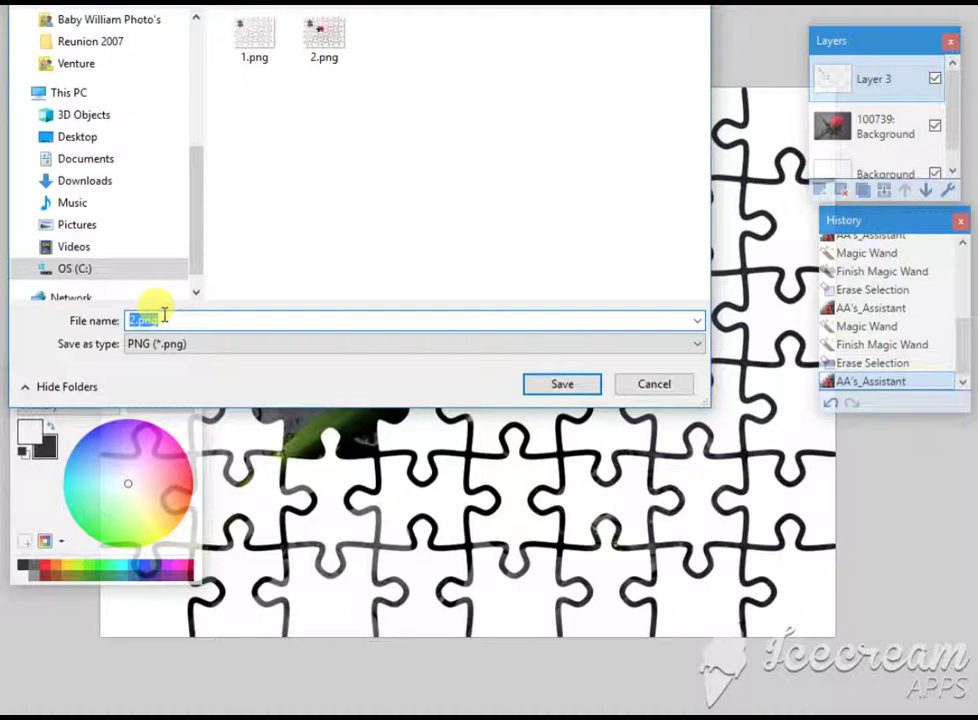
click(586, 386)
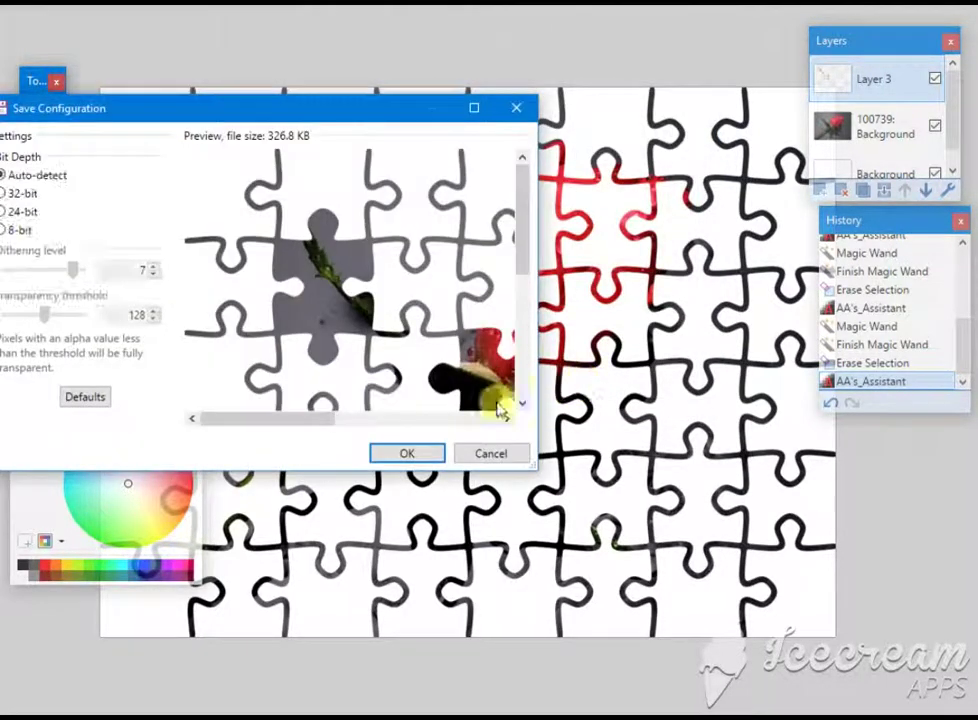
click(402, 456)
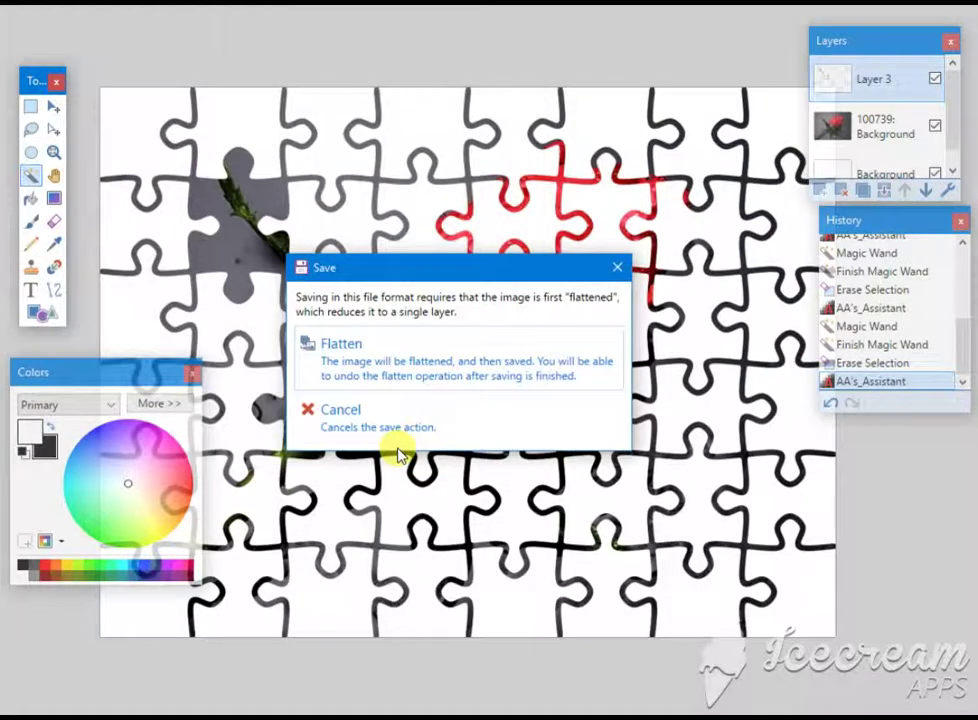
click(328, 346)
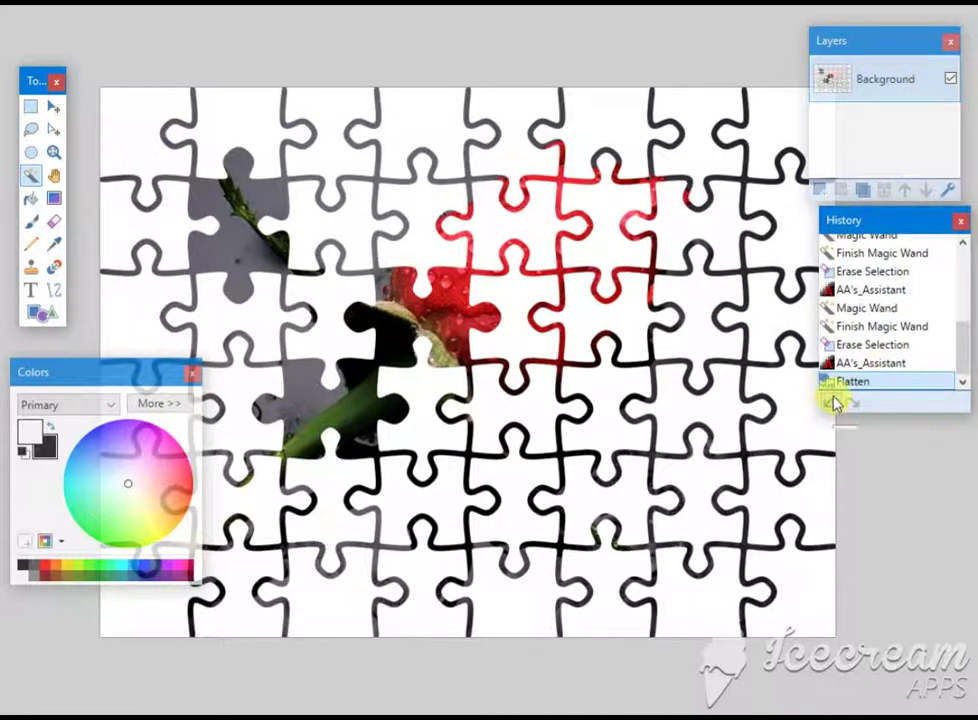
Undo the flatten, then use the Magic Wand to erase the white piece in the first row, second column from Layer 3
click(834, 401)
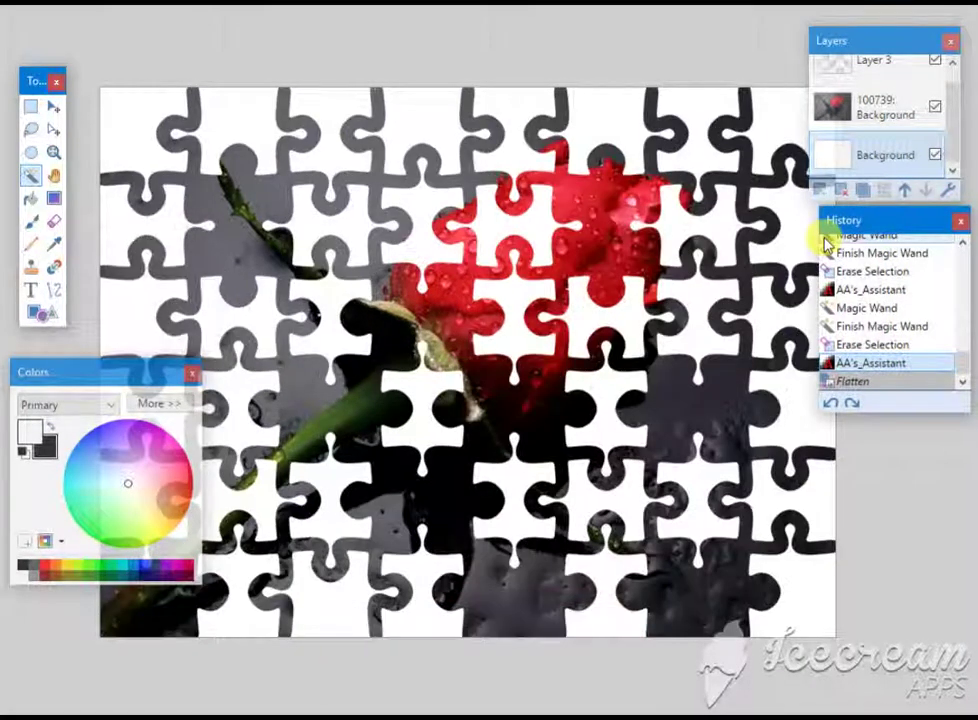
click(880, 62)
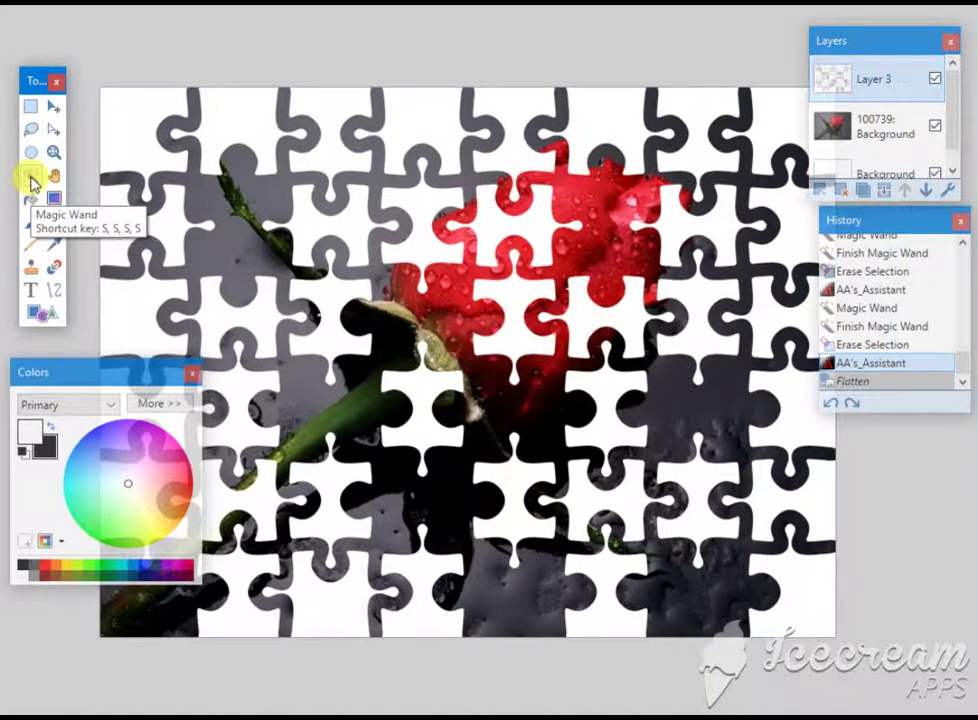
click(222, 101)
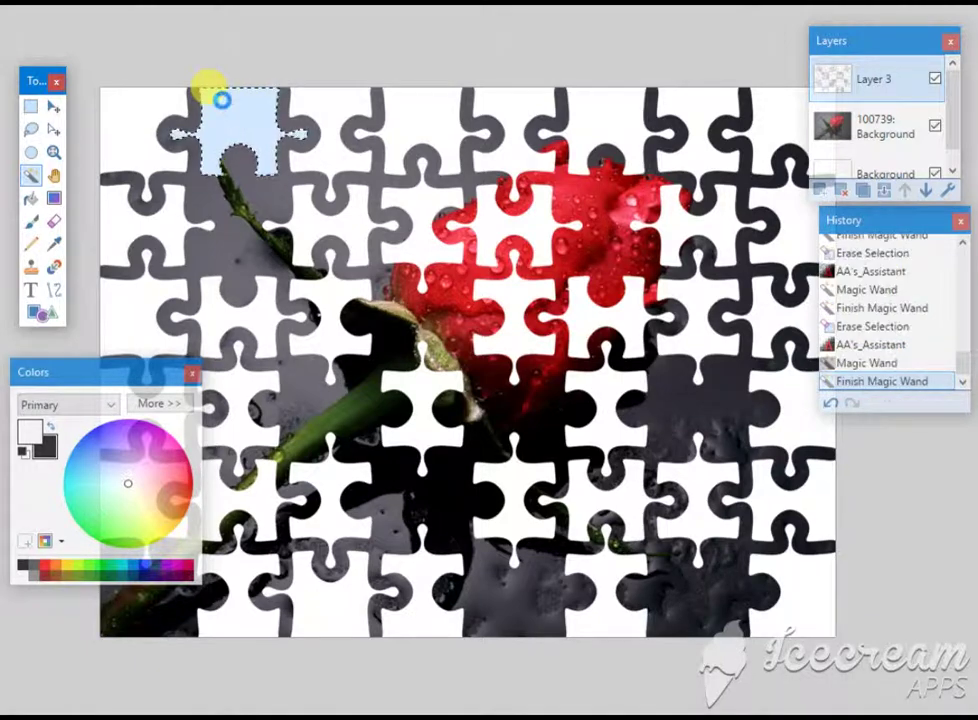
key(Delete)
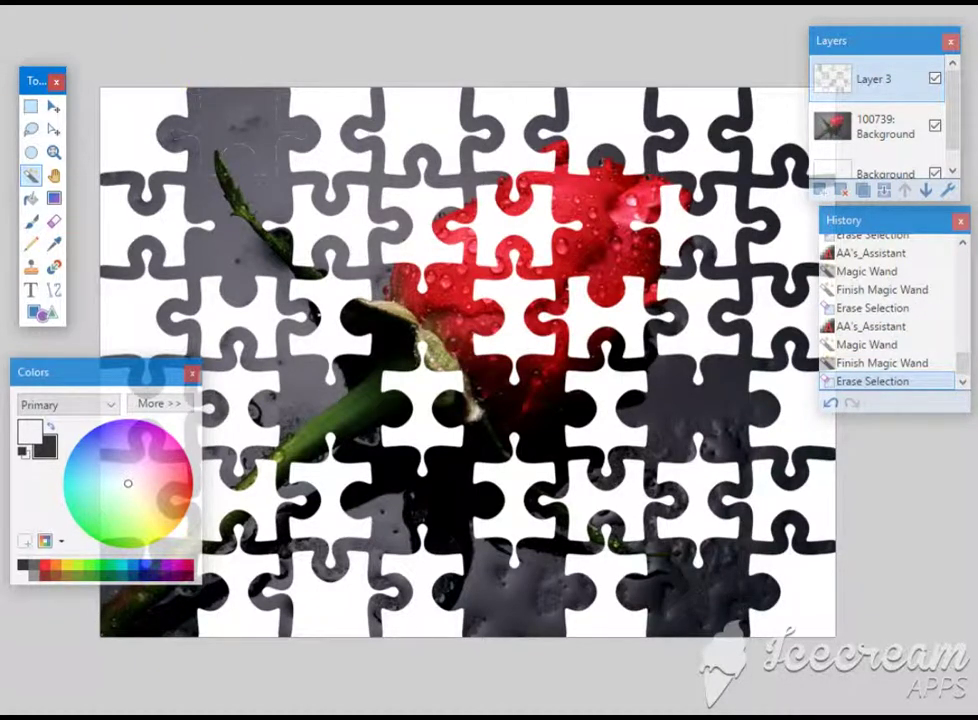
Apply AA's Assistant to Layer 3 after erasing the first-row piece, with softened edges, sharpness 2.00, gamma 2.00 and offset 1.00
key(alt+c)
mouse_move(3, 215)
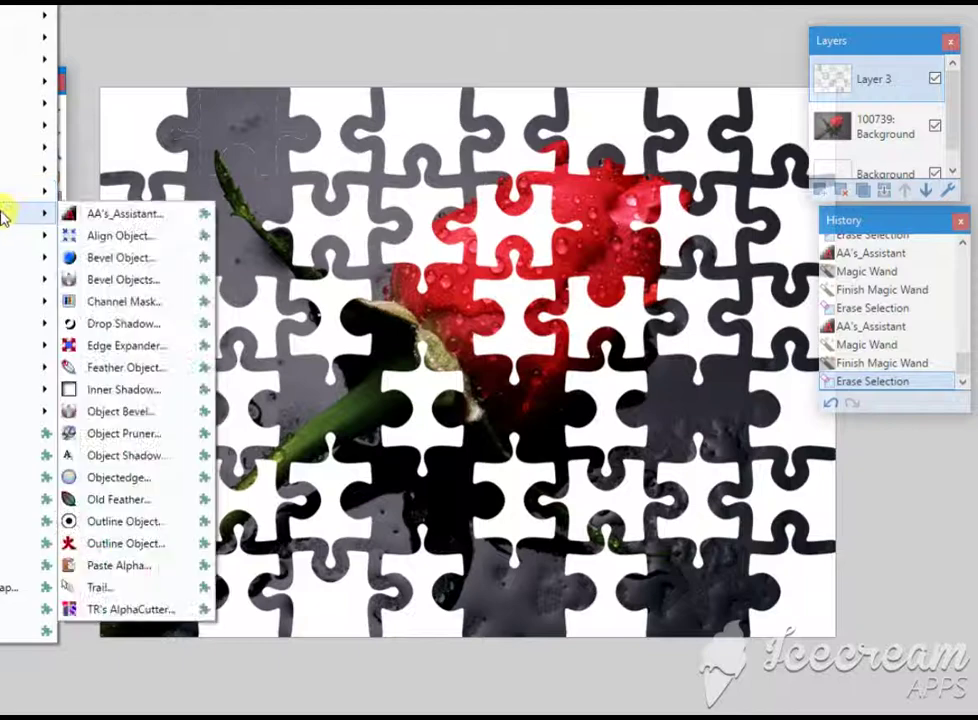
click(96, 213)
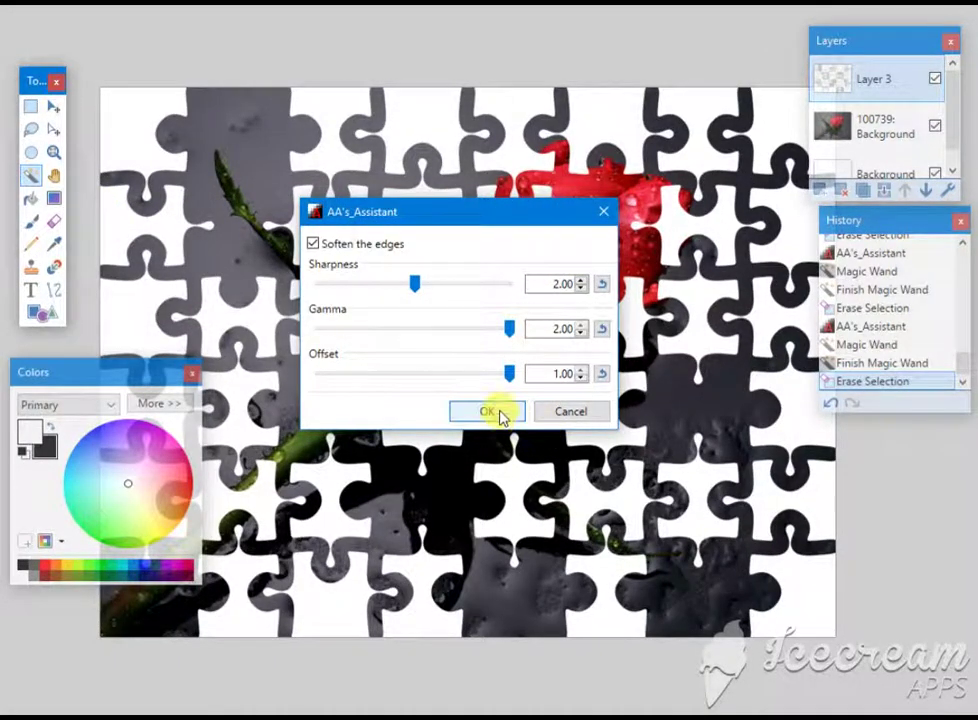
click(490, 412)
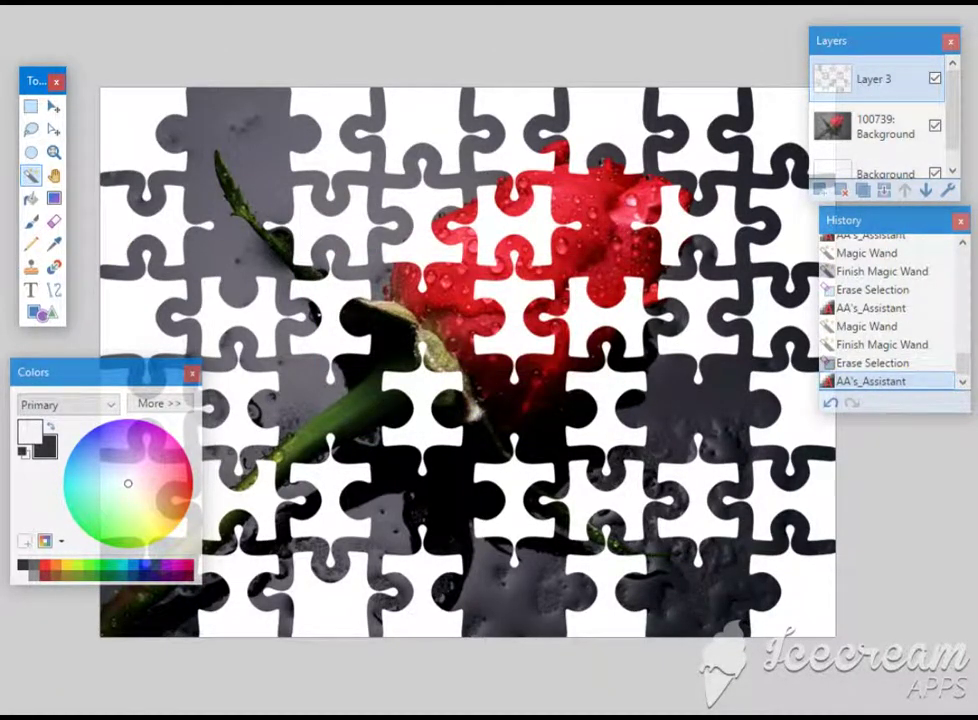
Save a flattened copy of the image in PNG format with the file name 11, using Auto-detect bit depth
key(ctrl+shift+s)
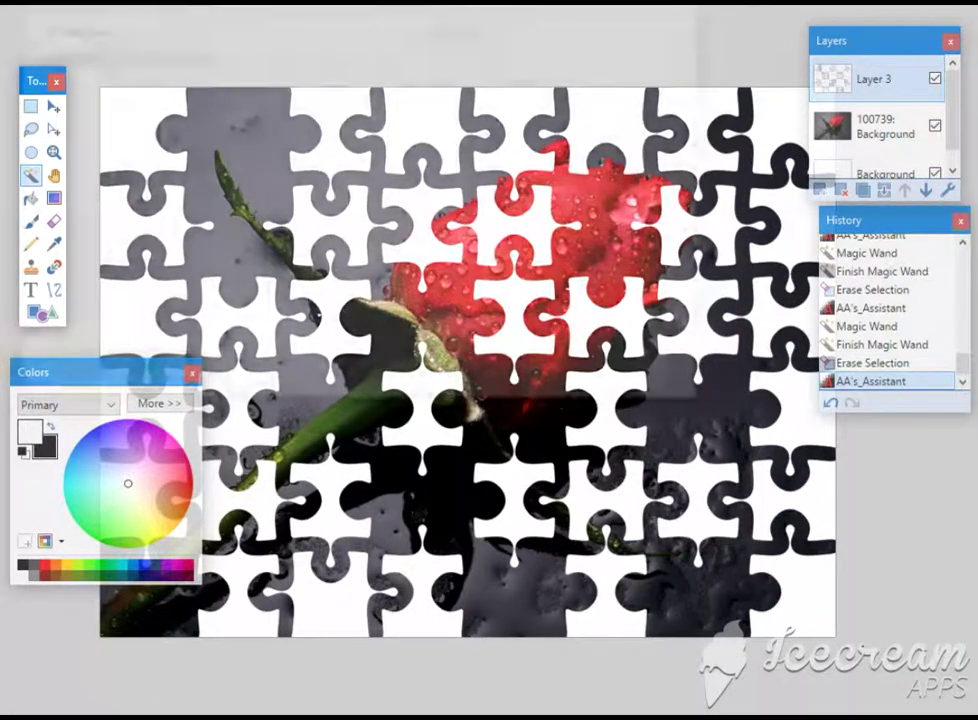
click(220, 346)
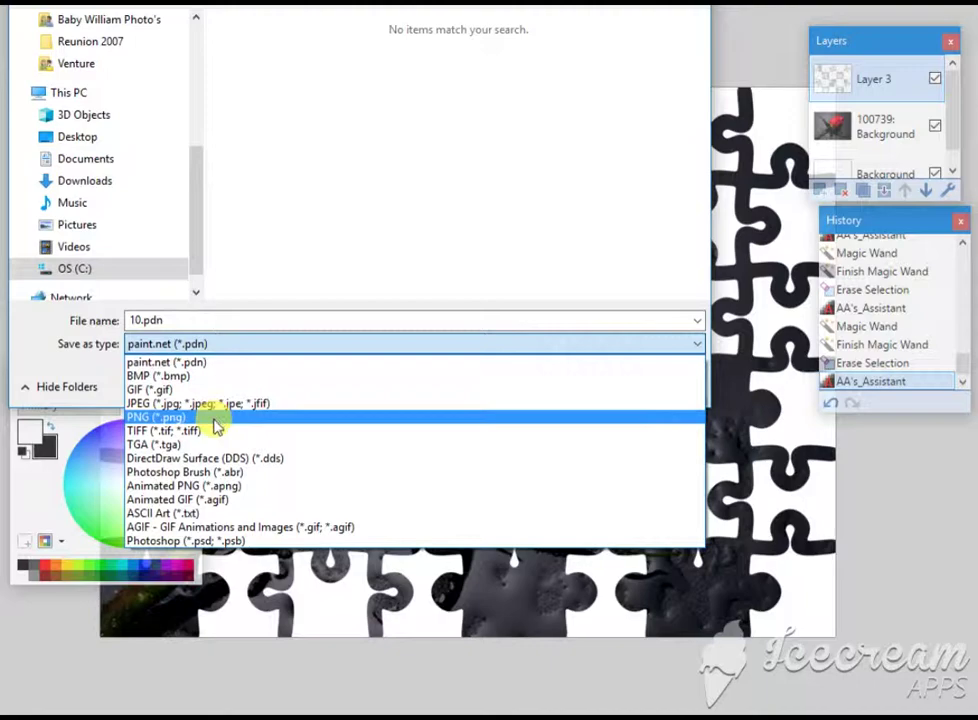
click(213, 417)
double_click(177, 320)
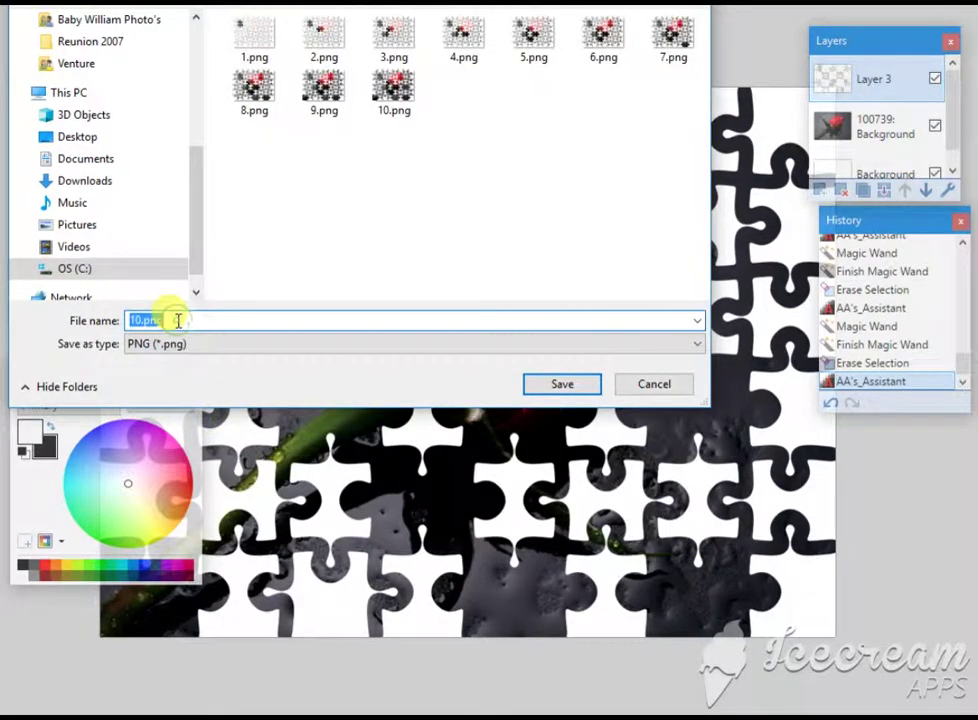
text(11)
click(562, 385)
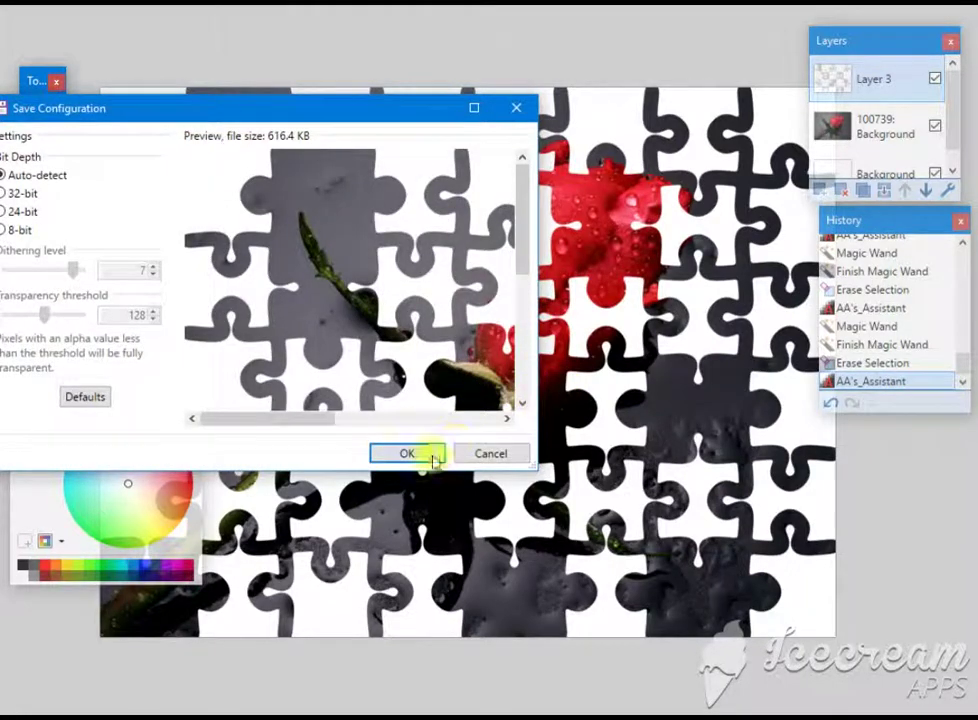
click(418, 456)
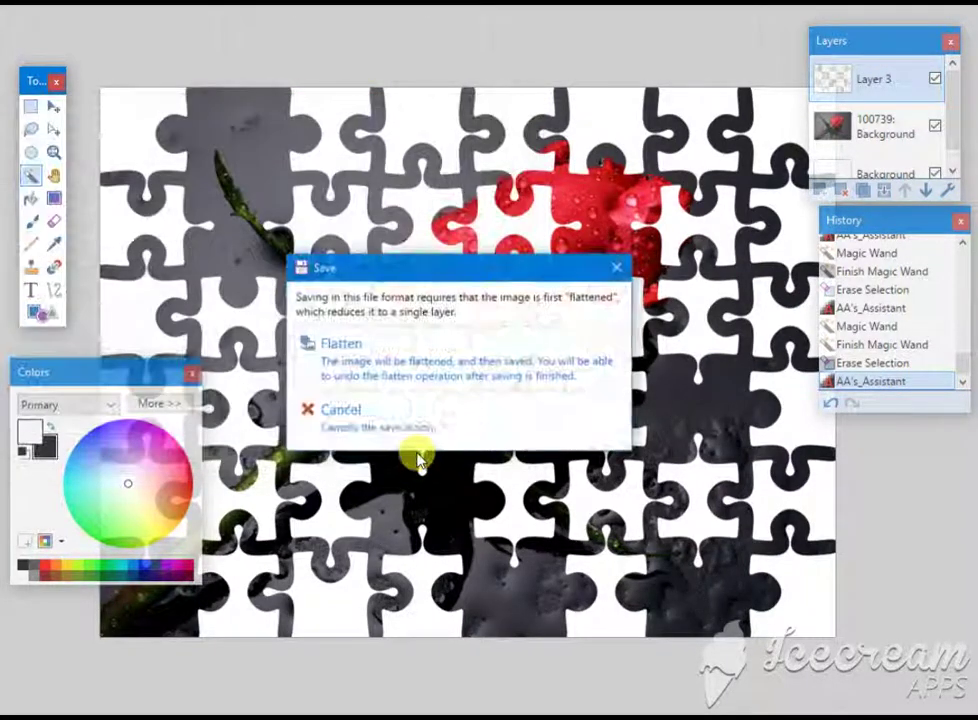
click(409, 358)
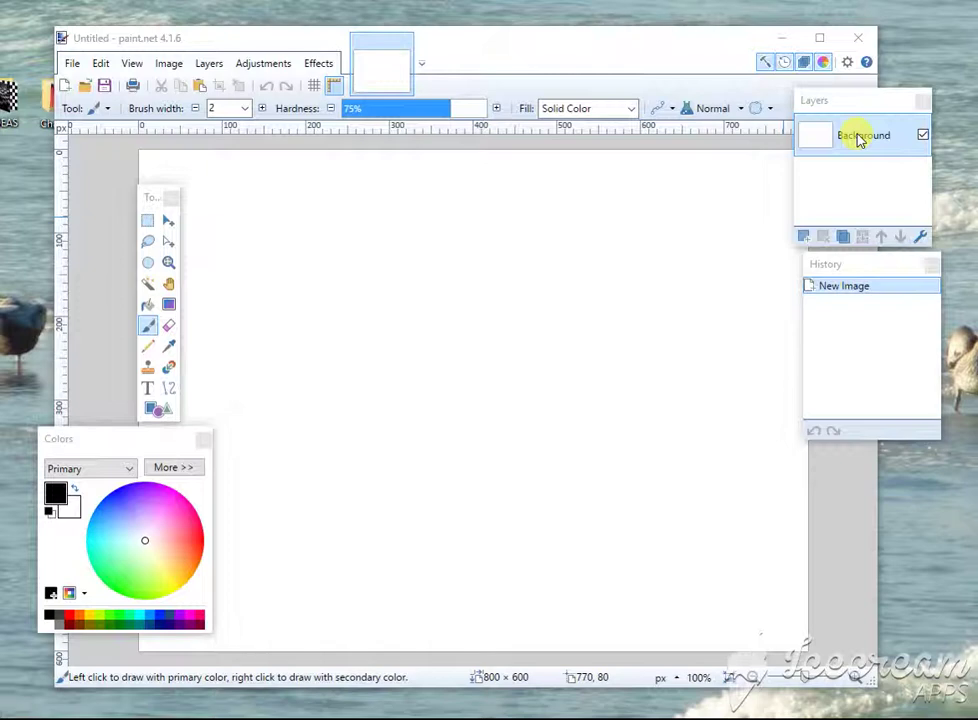
Import the puzzle frames 1.png through 19.png from the Jigsaw Puzzle folder as layers of the blank image
click(214, 67)
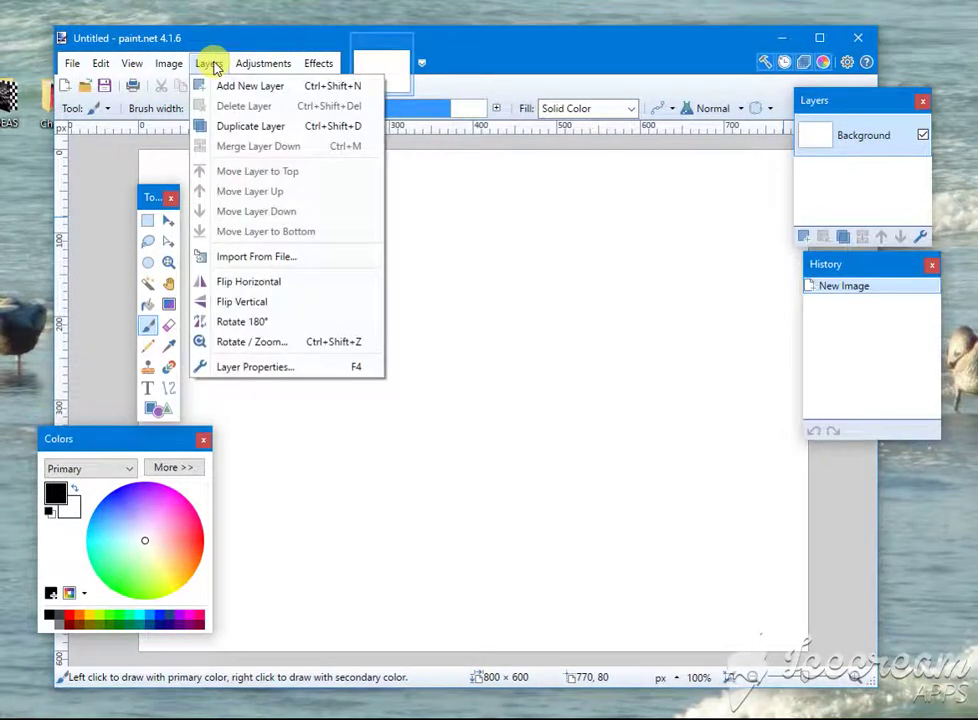
click(264, 257)
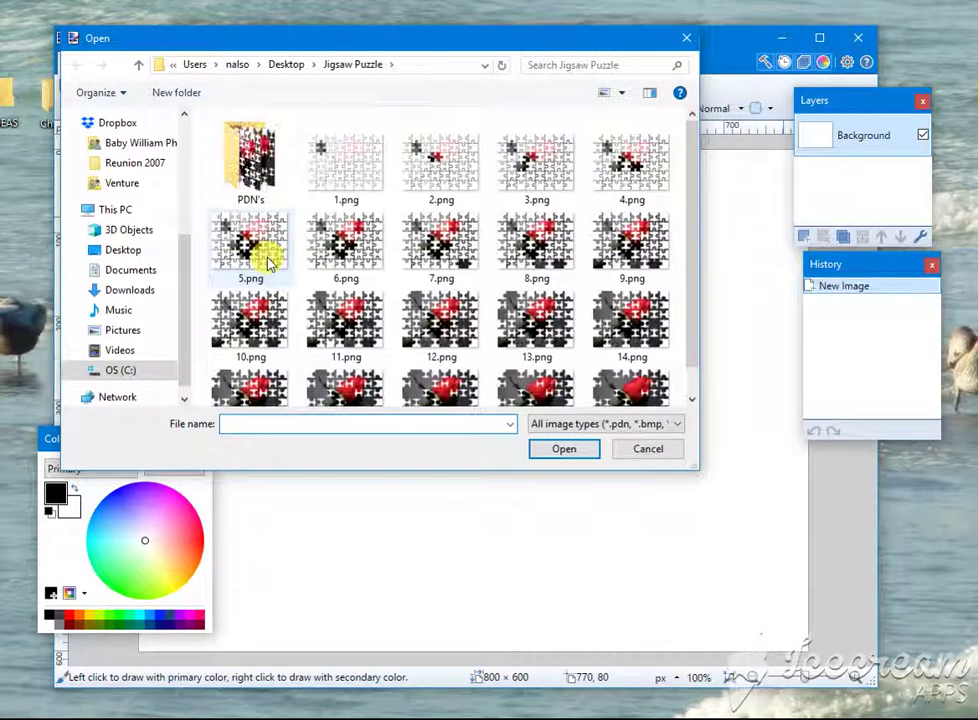
click(343, 172)
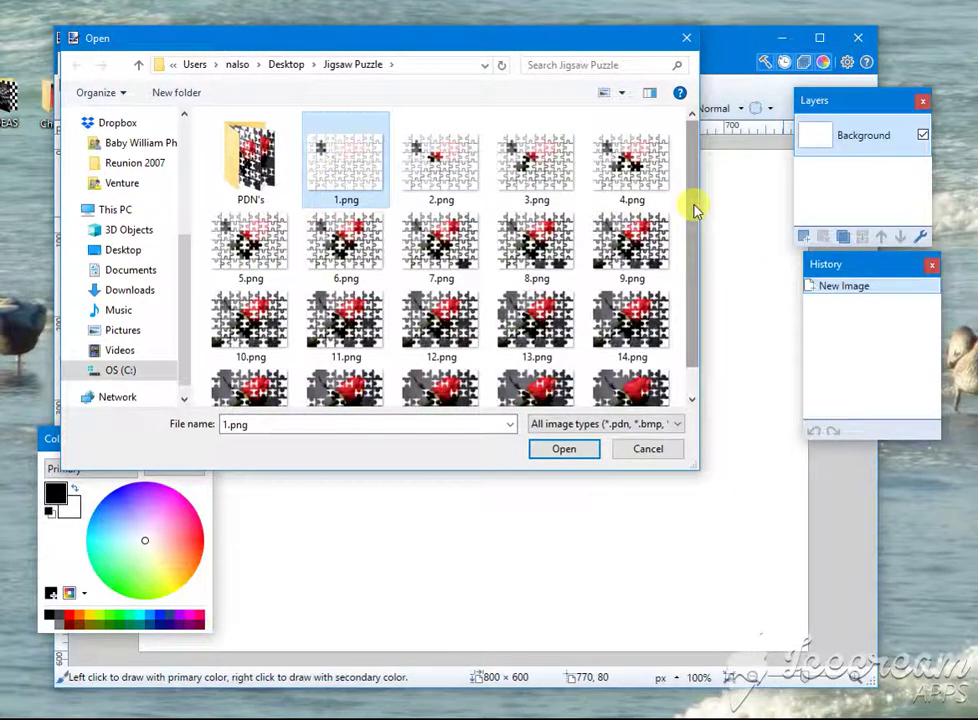
scroll(692, 214, down, 1)
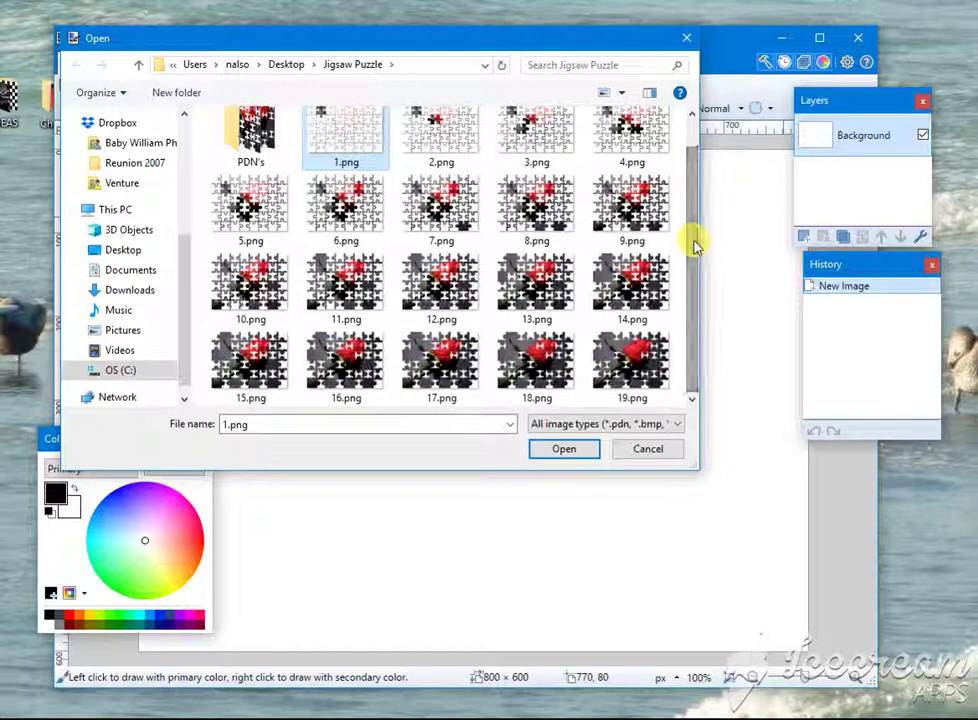
shift+click(625, 360)
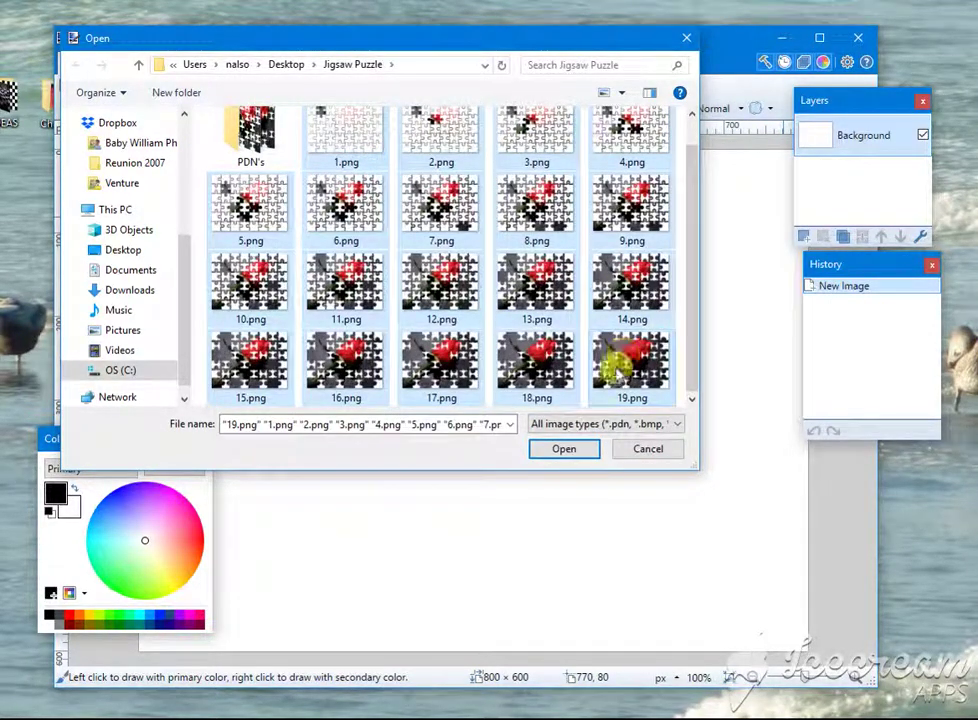
click(564, 450)
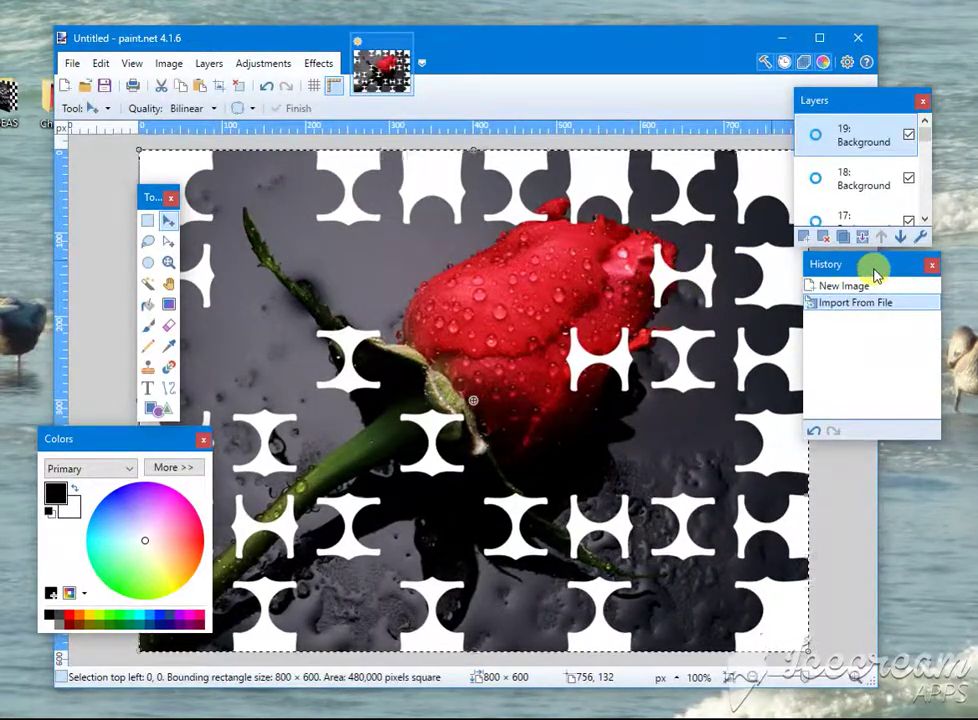
Rearrange the floating History and Layers windows, and delete the blank white Background layer beneath the imported frames
drag(875, 267, 880, 403)
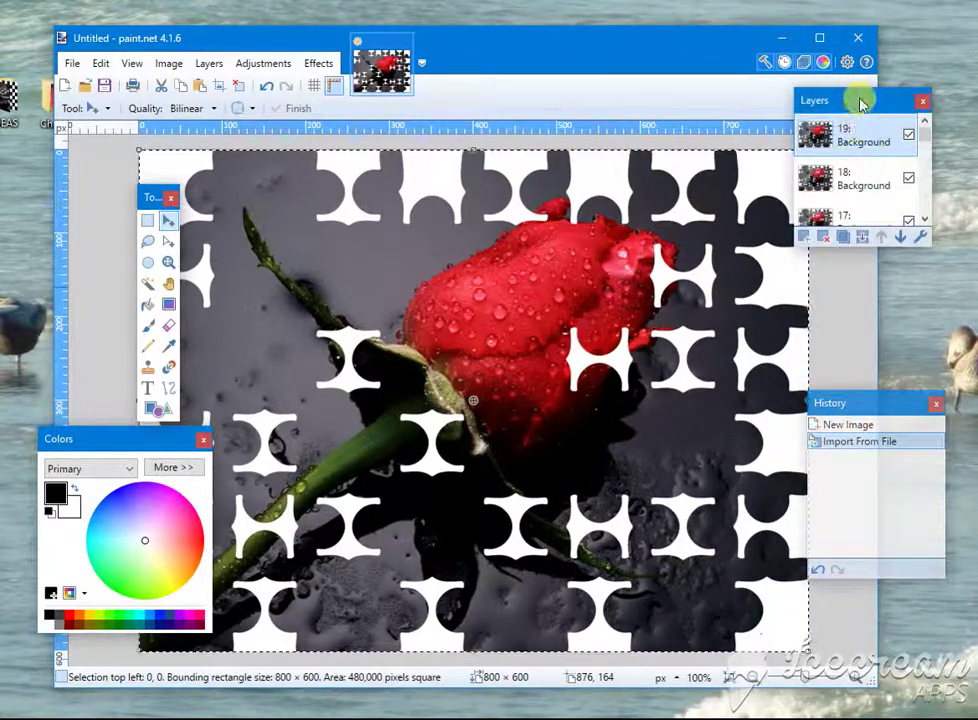
drag(864, 100, 737, 153)
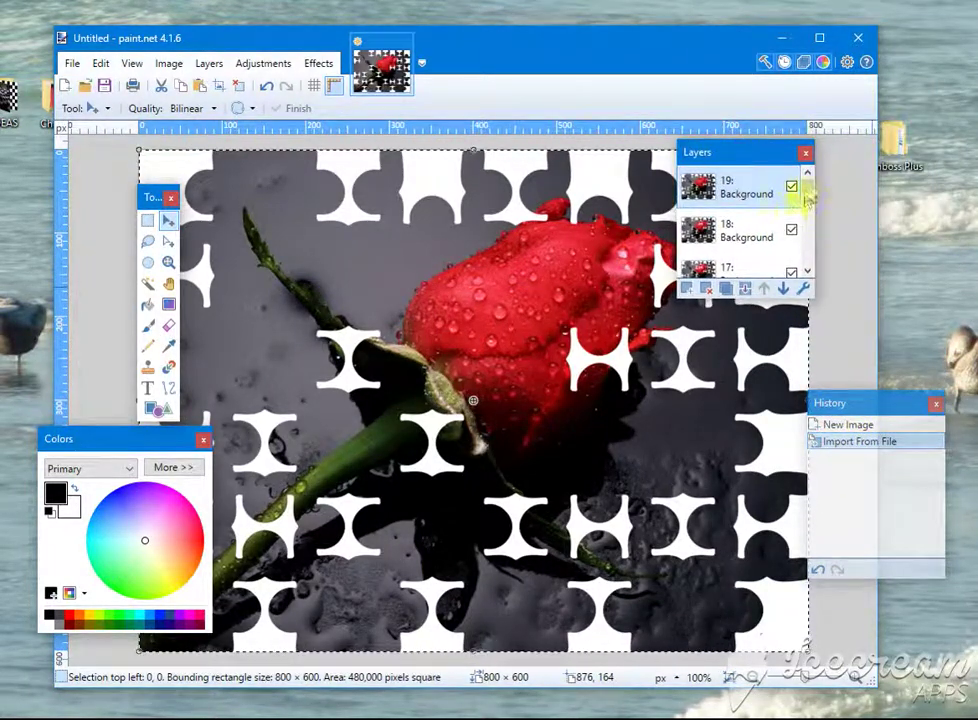
drag(807, 193, 810, 262)
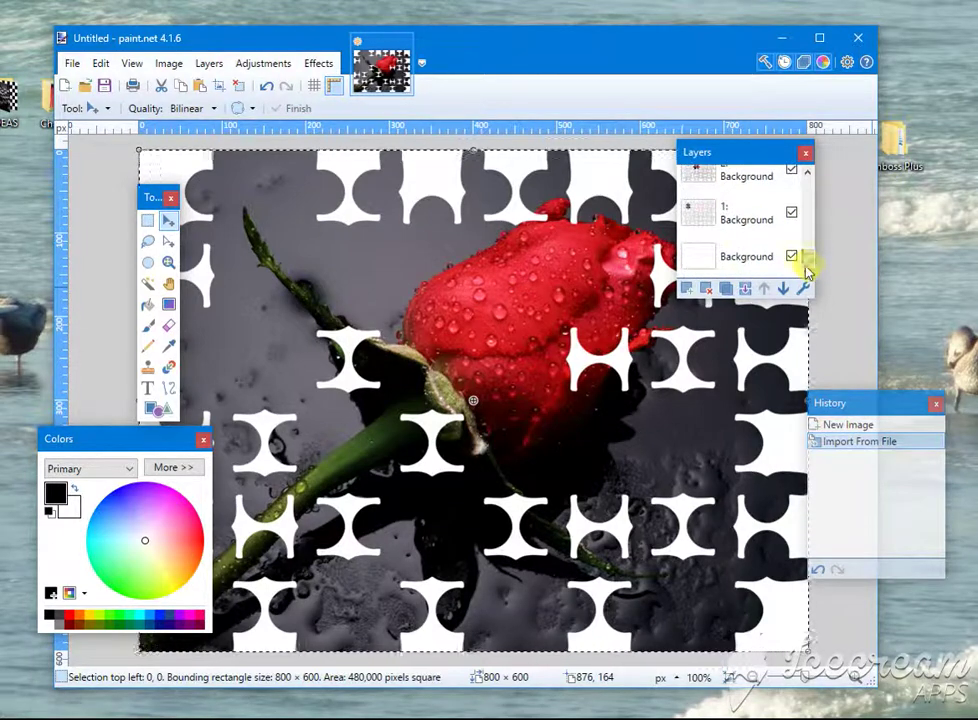
click(742, 256)
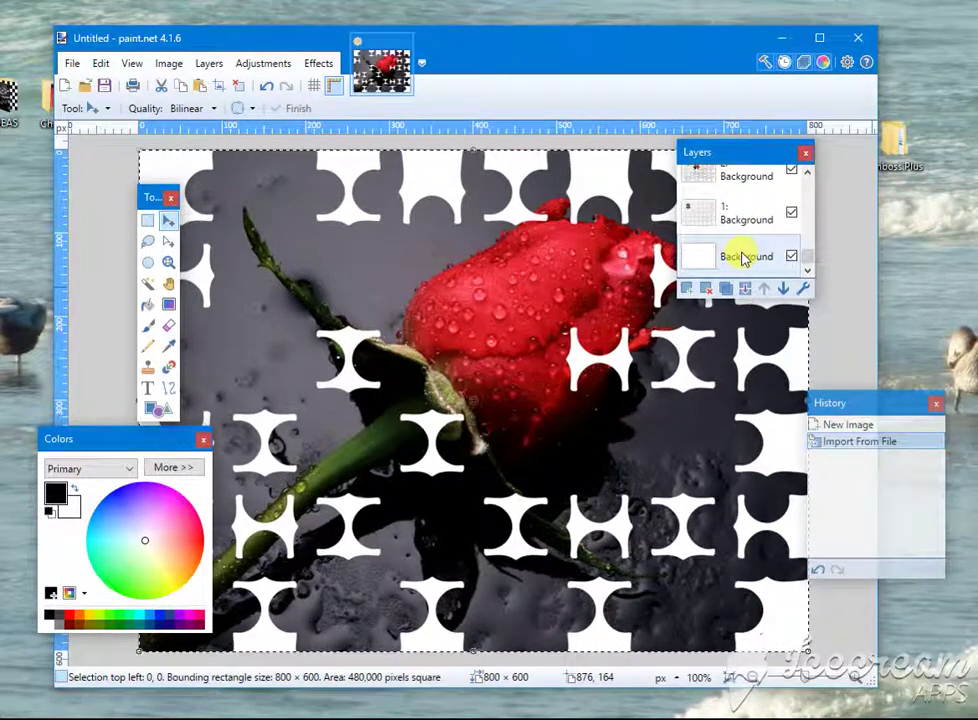
click(707, 290)
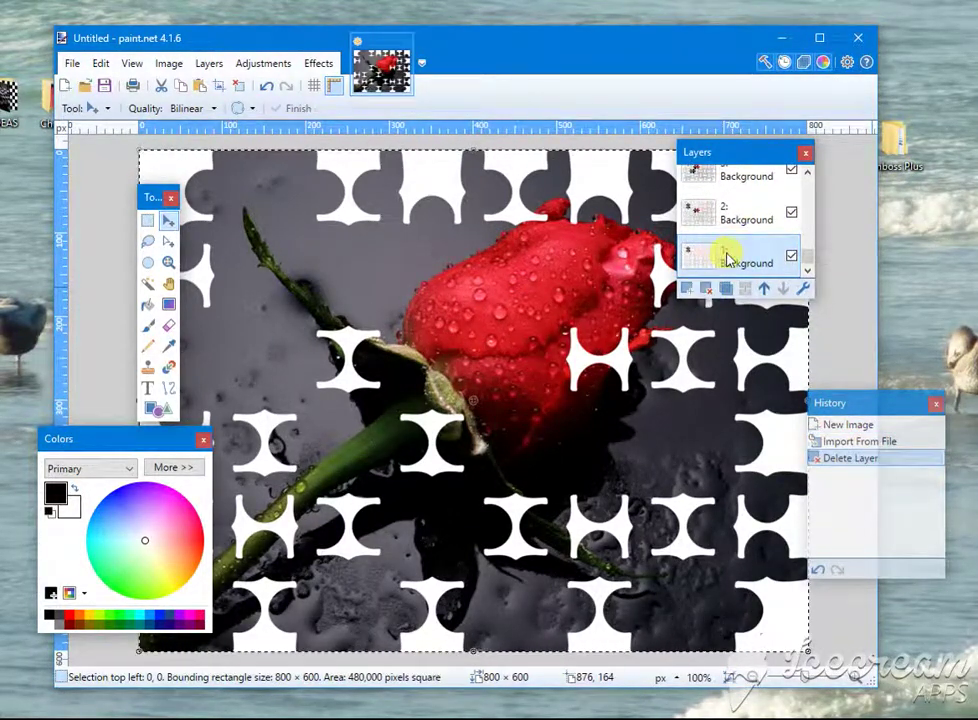
Rename the bottom layer, which holds frame 1, to //Background
double_click(728, 258)
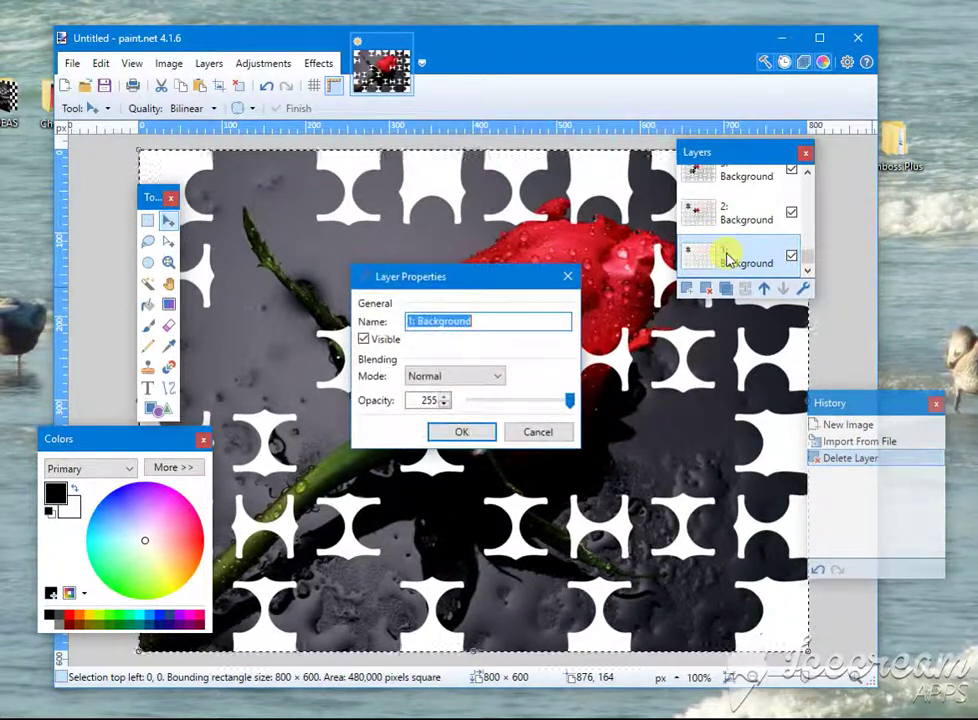
text(//)
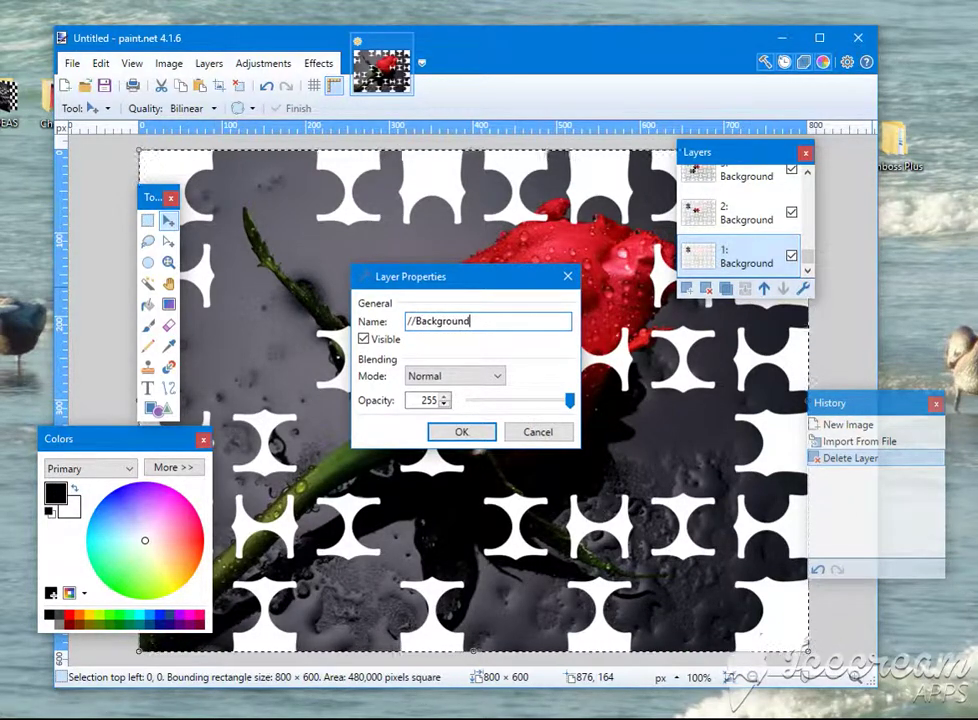
click(460, 431)
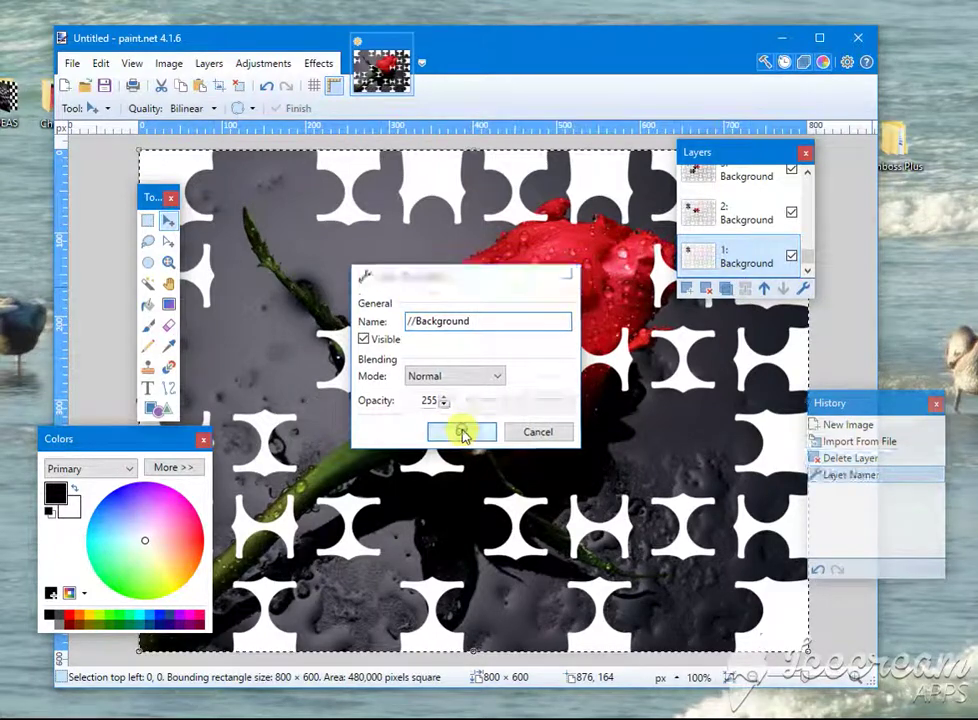
Rename the layer holding frame 2 to //250ms, and make the layer list taller
double_click(733, 213)
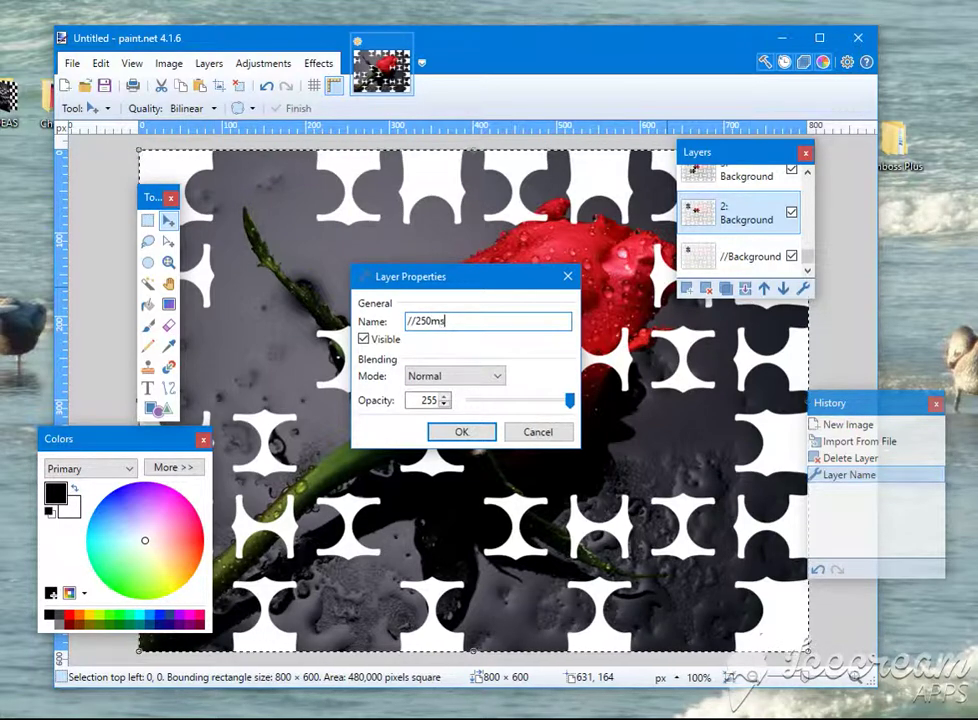
click(463, 432)
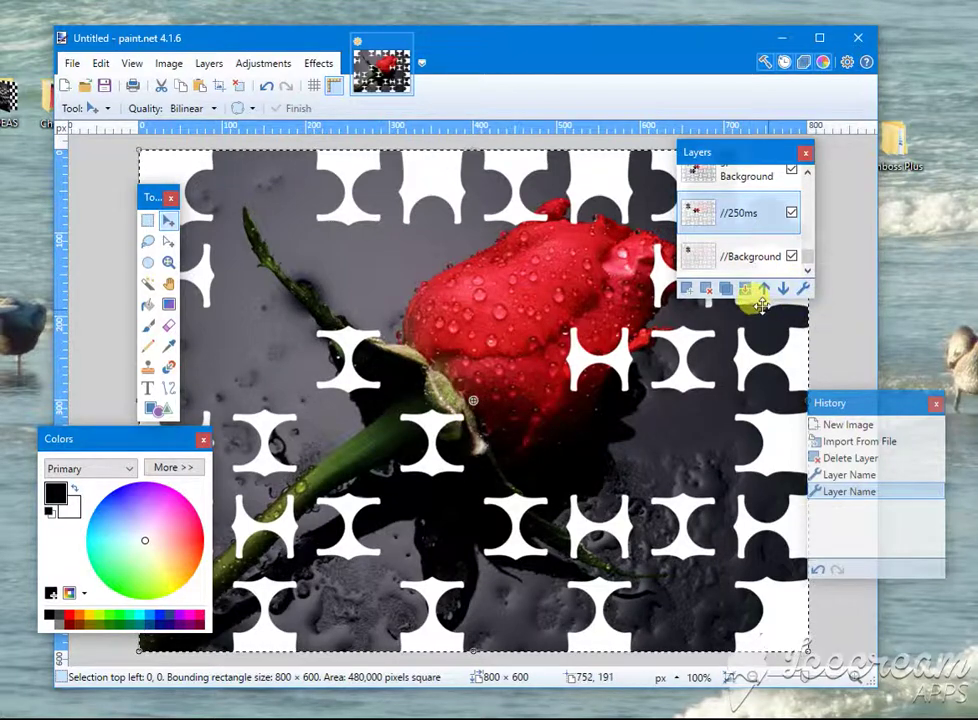
drag(761, 298, 749, 417)
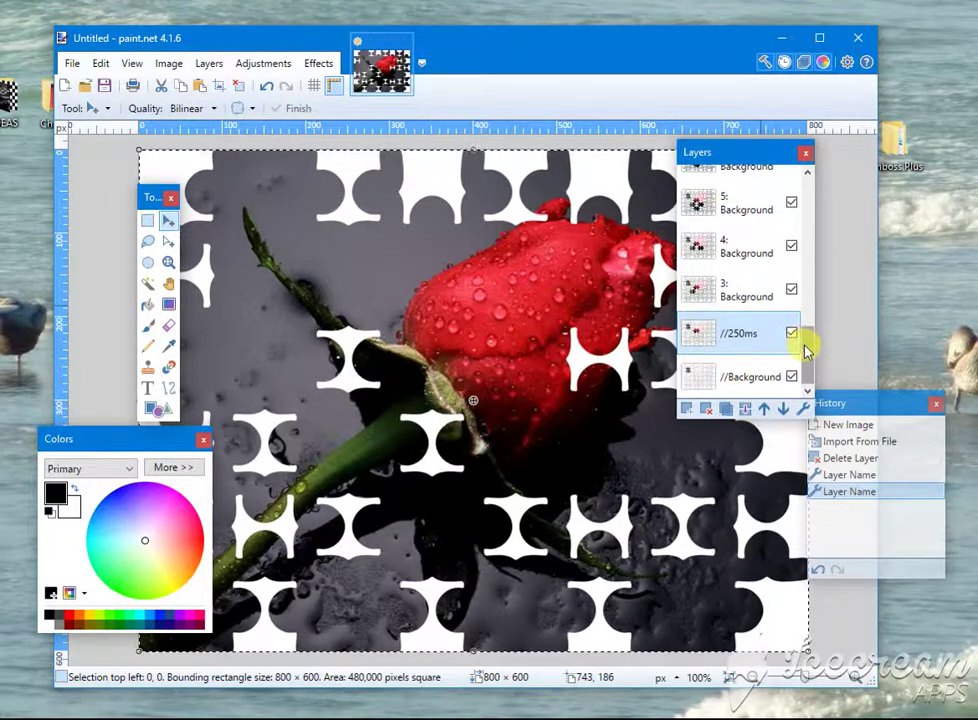
mouse_move(806, 350)
mouse_down()
mouse_move(818, 188)
mouse_move(812, 362)
mouse_up()
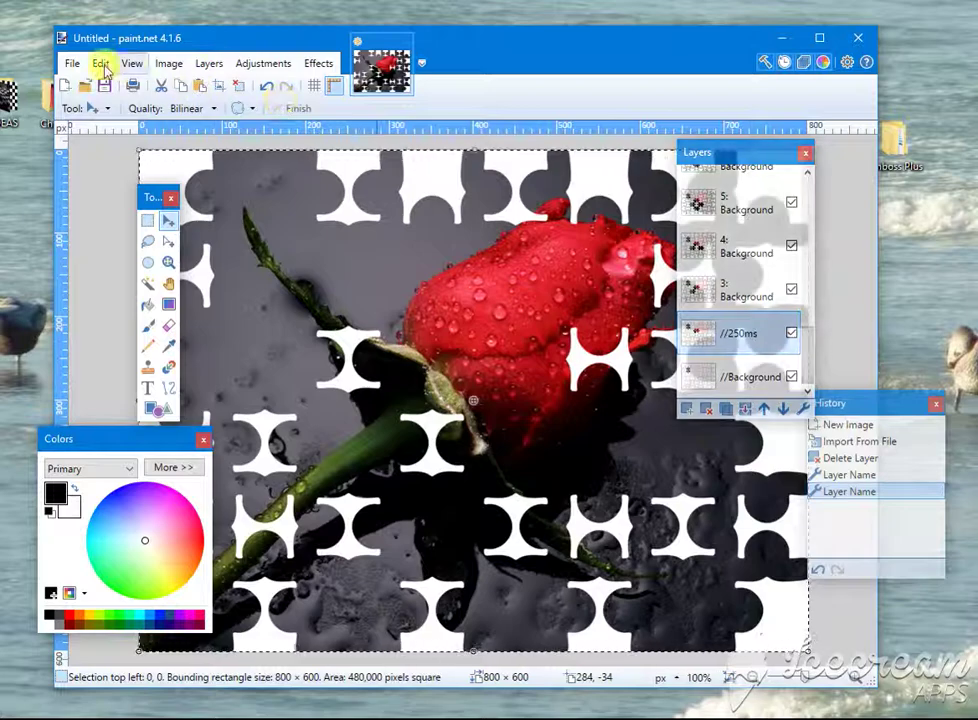
Save the image as Jisaw Gif in the AGIF - GIF Animations and Images format, with the file variant GIF Animation
click(71, 64)
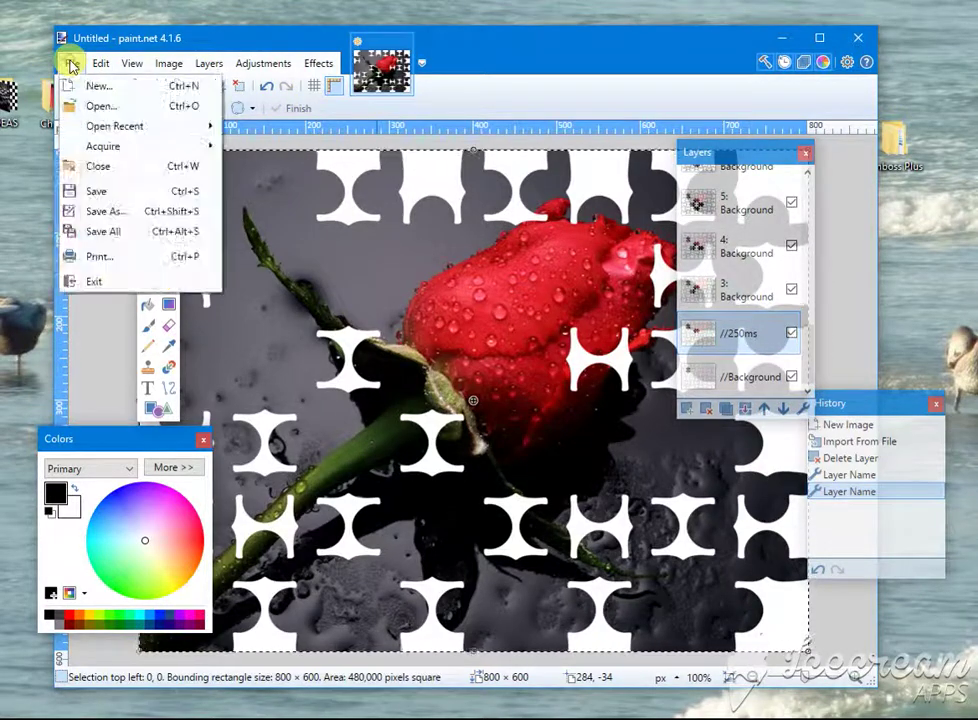
click(128, 213)
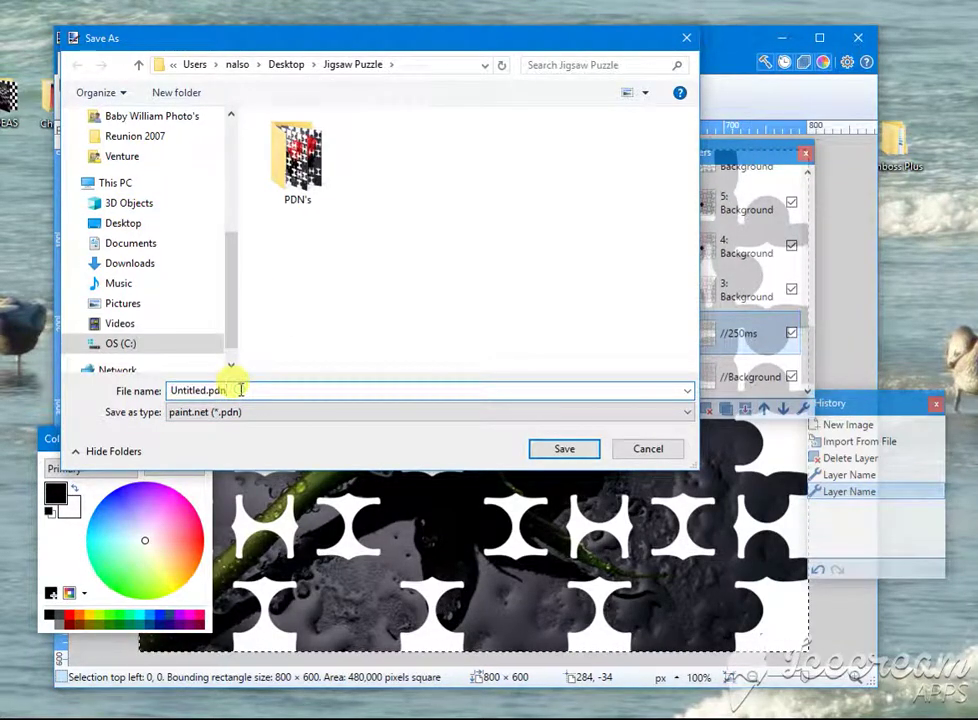
double_click(240, 390)
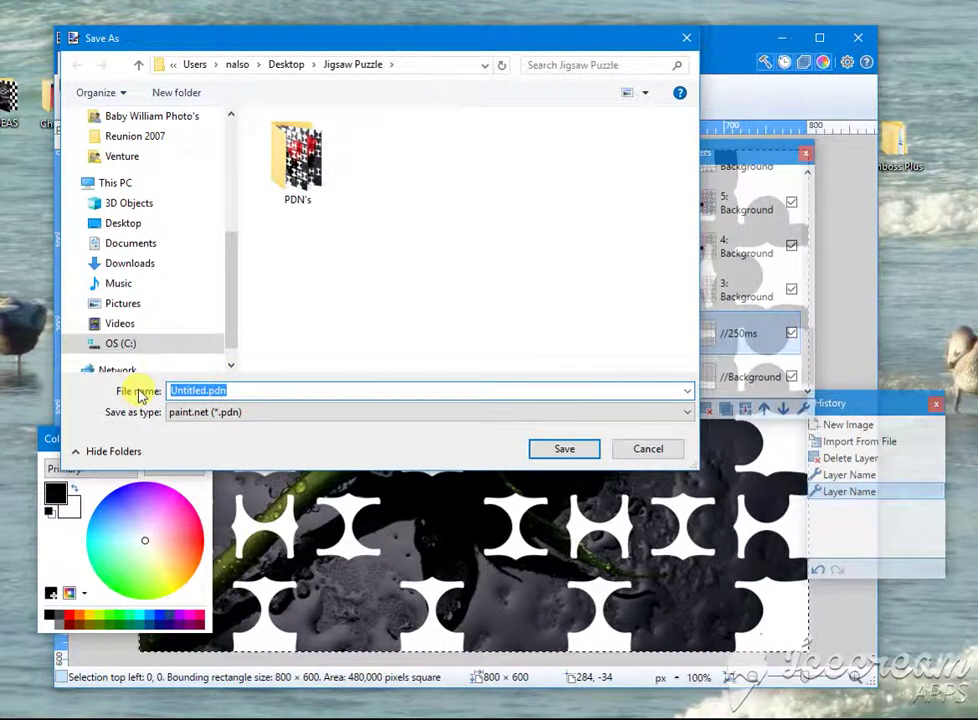
text(Jisaw Gif)
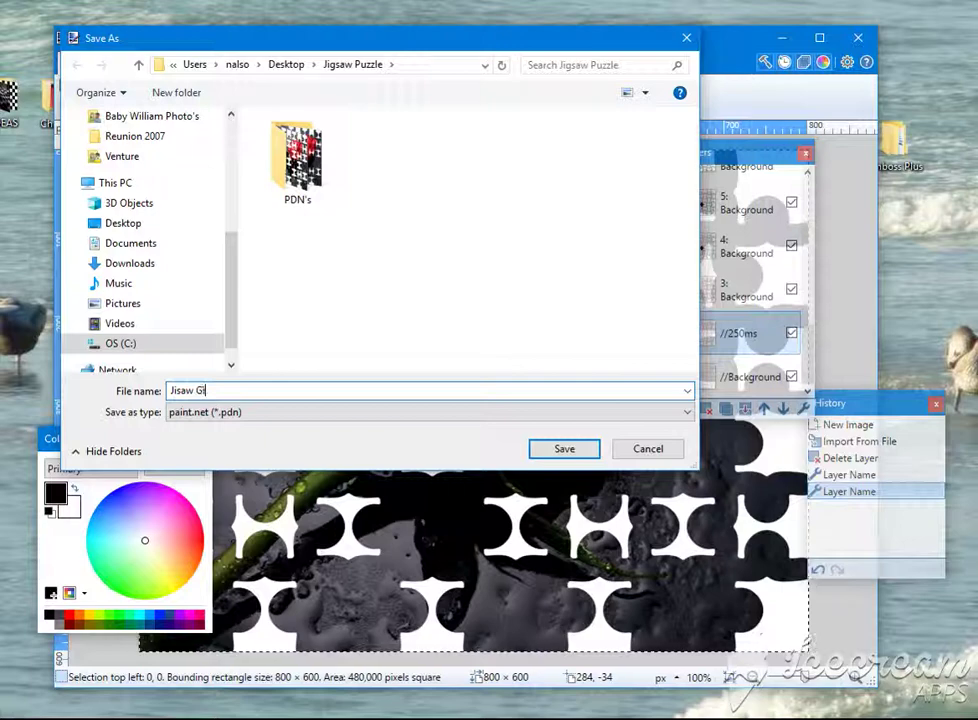
click(284, 415)
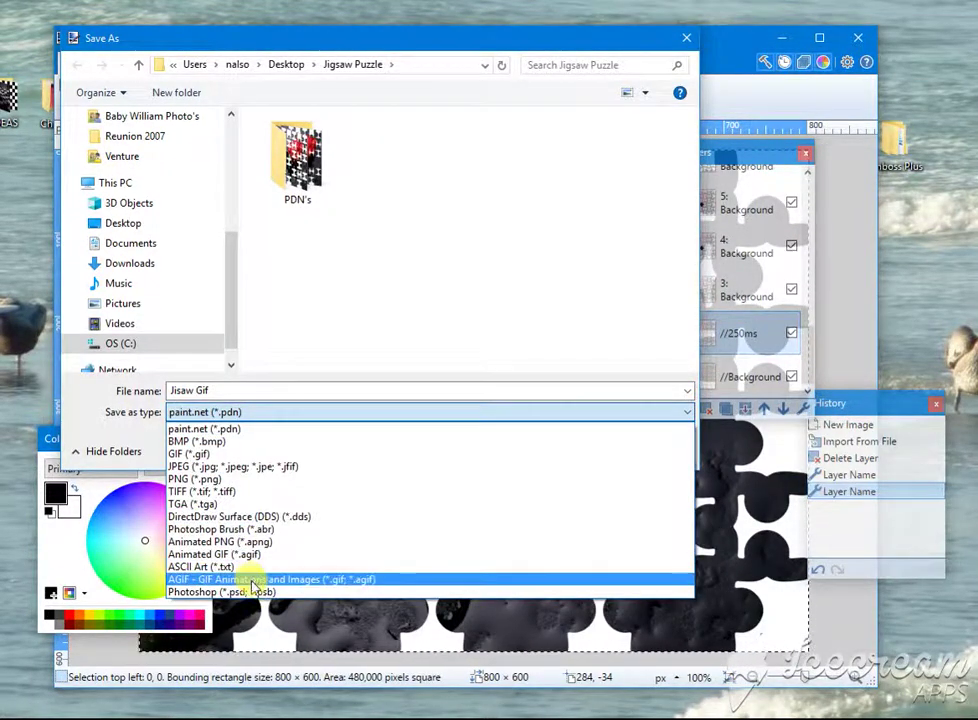
click(290, 580)
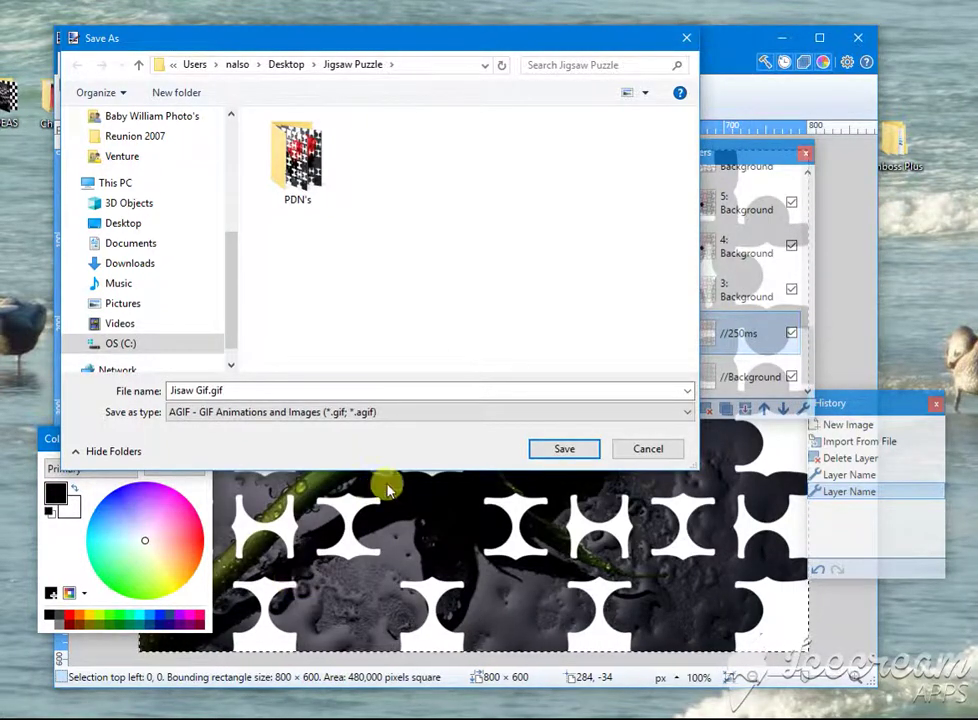
click(564, 449)
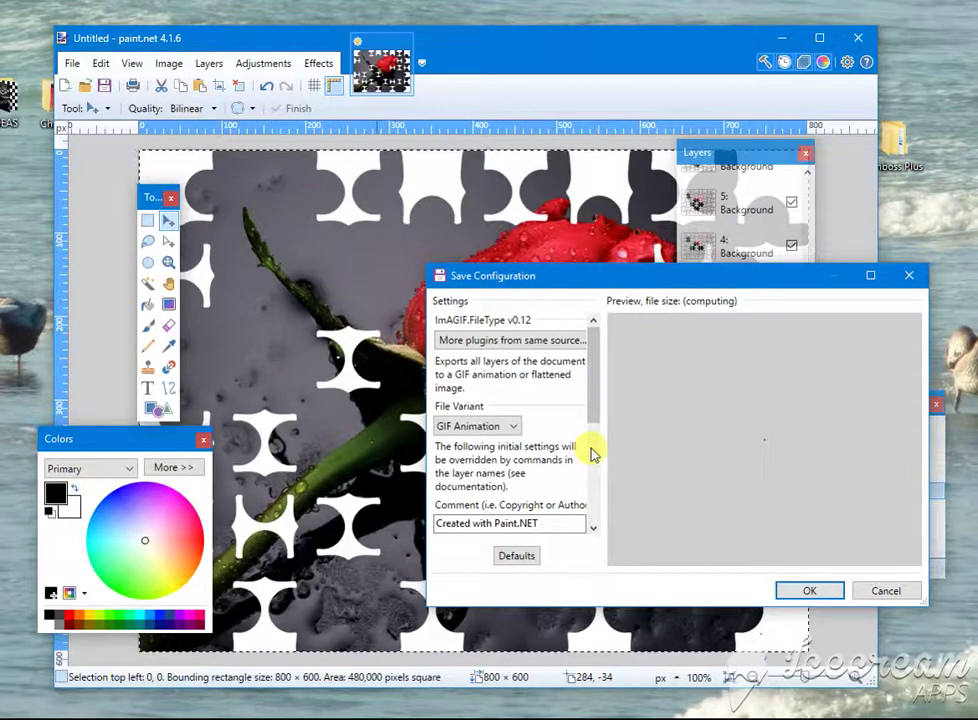
click(717, 515)
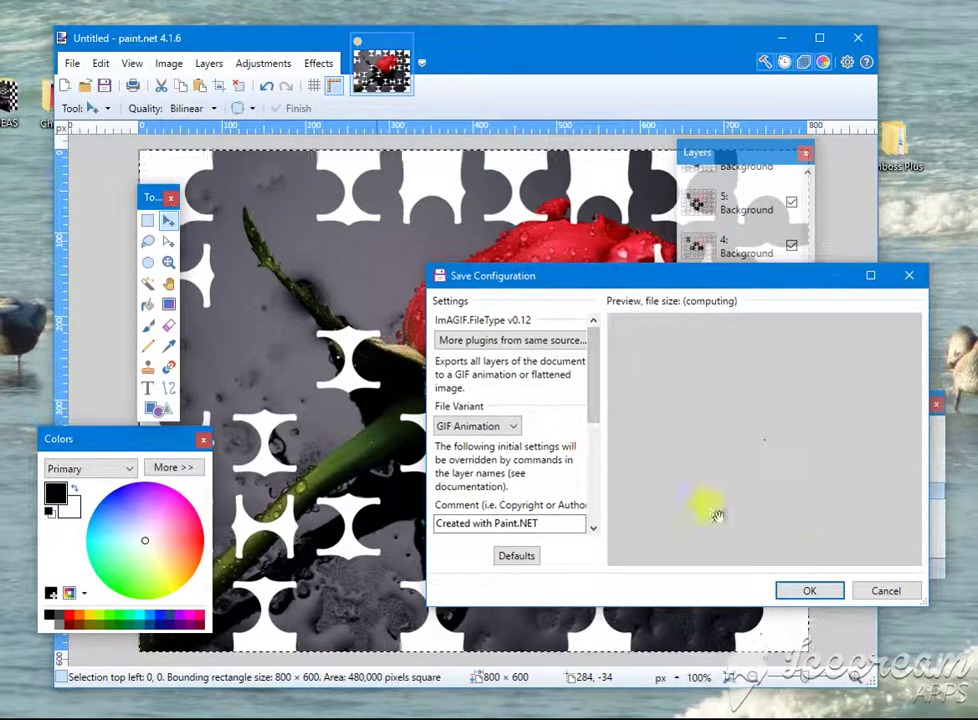
click(810, 590)
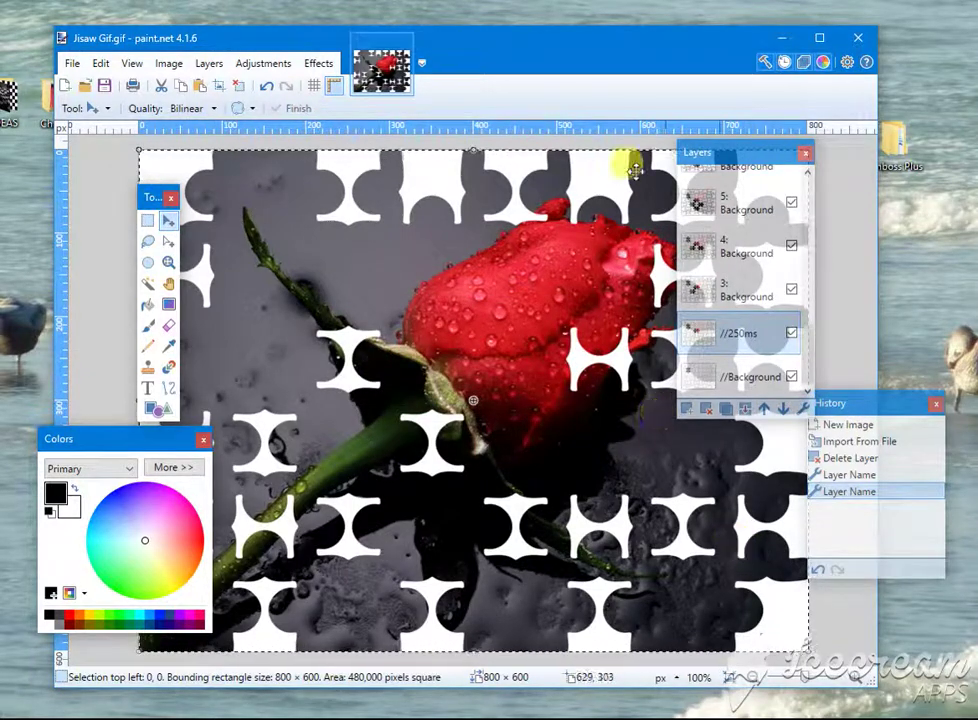
Close the saved GIF image, preview the last saved animation with the Look At It effect, and exit the preview
click(857, 33)
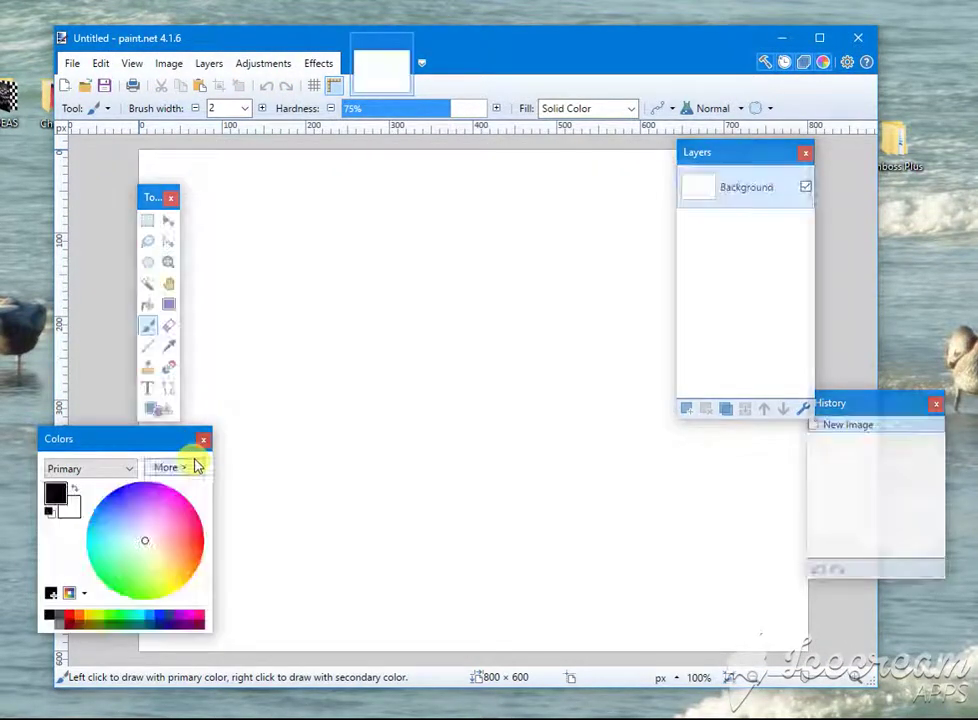
click(316, 64)
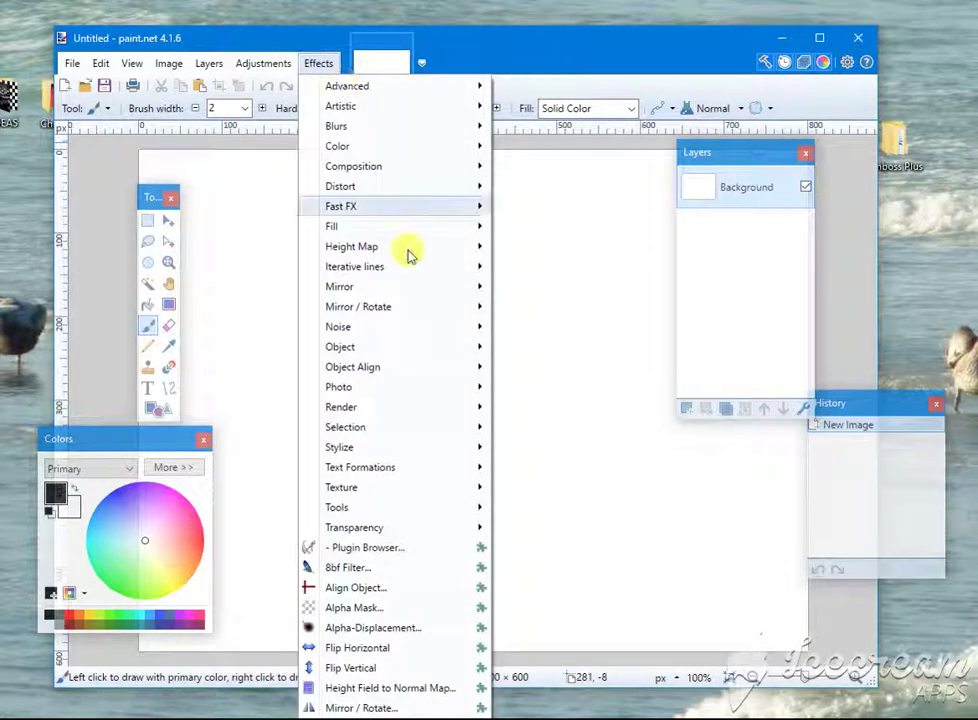
mouse_move(328, 509)
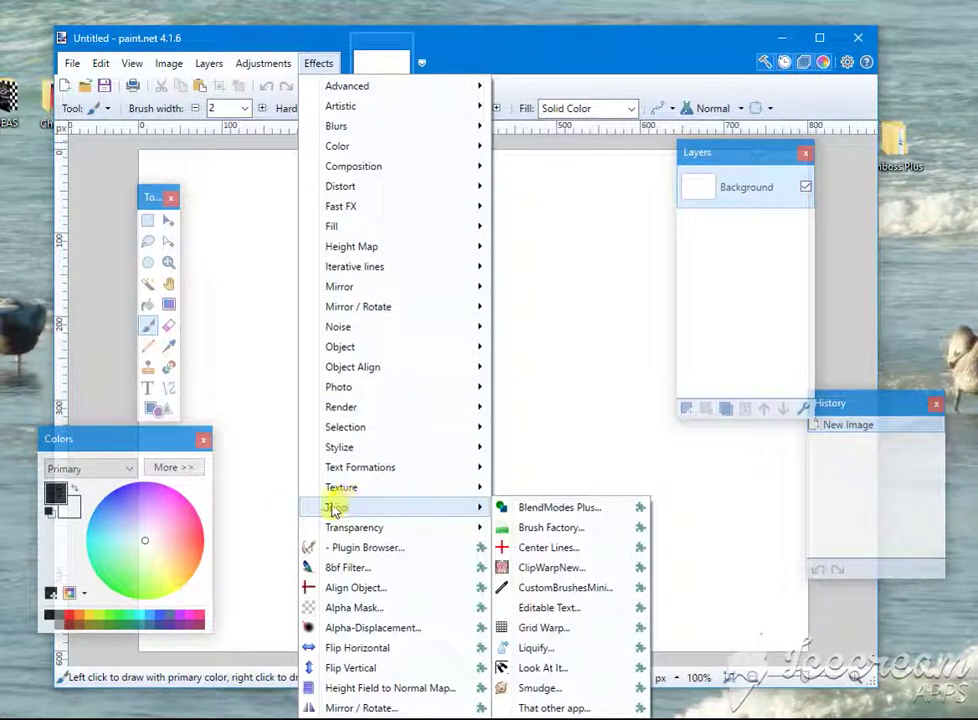
click(589, 671)
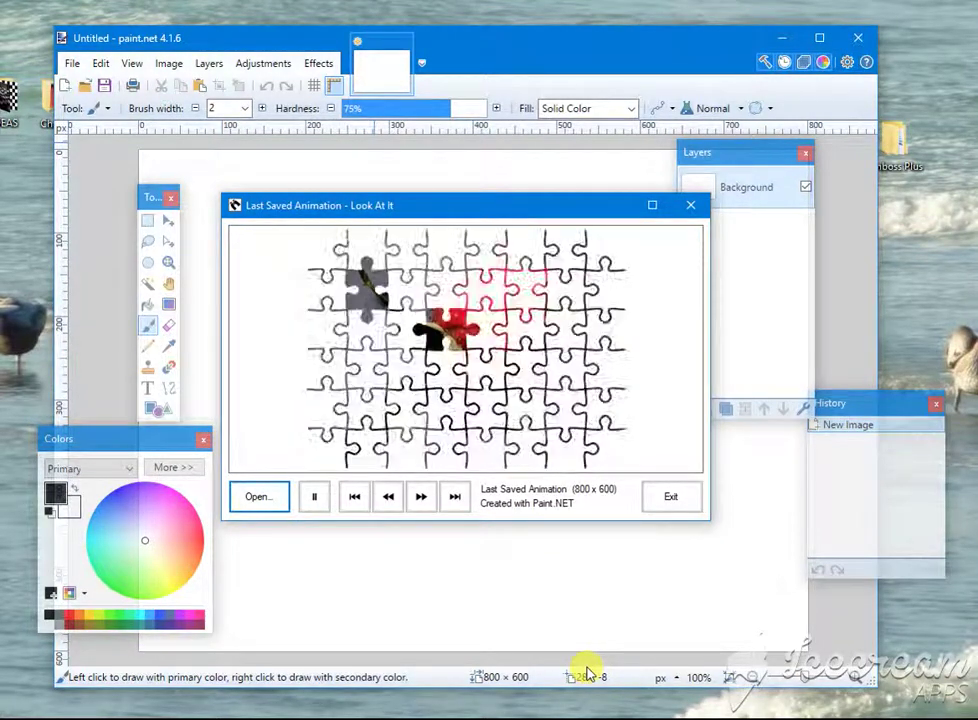
click(670, 499)
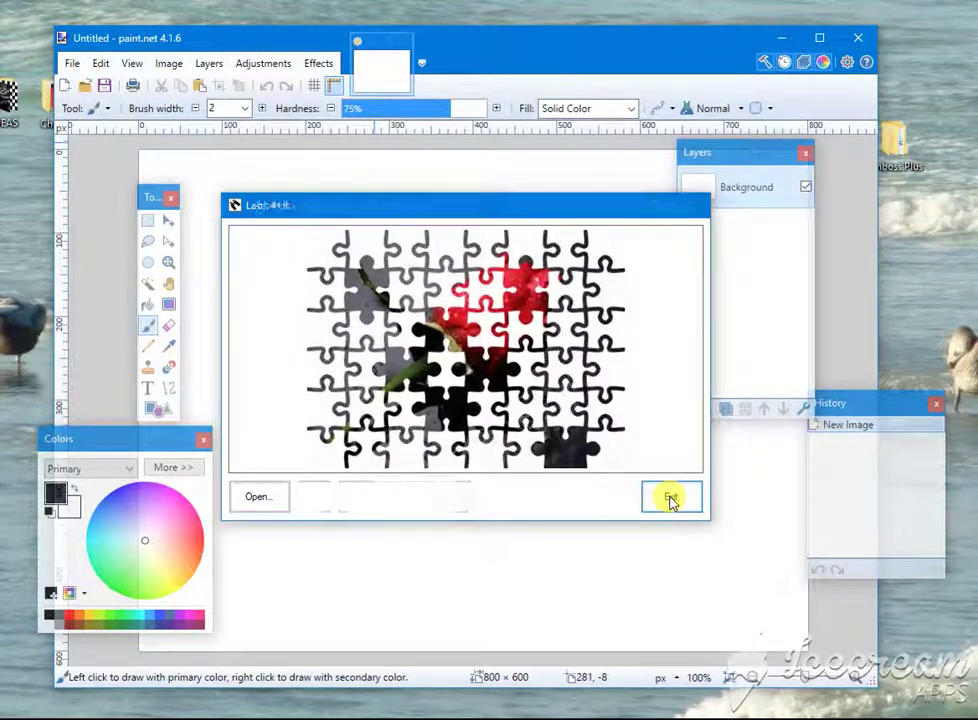